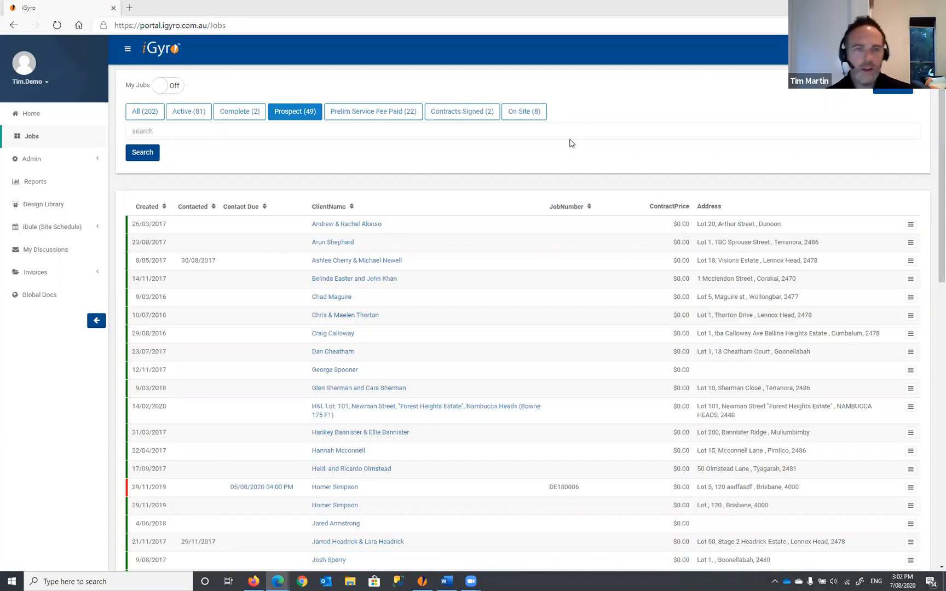
- Go from the home page to the Jobs list and show all 202 jobs
click(31, 116)
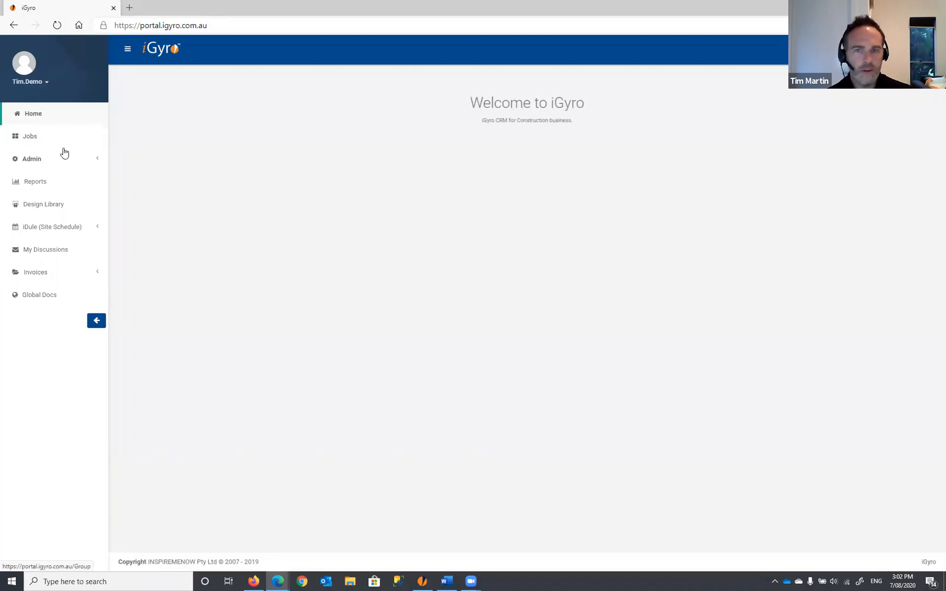
click(35, 139)
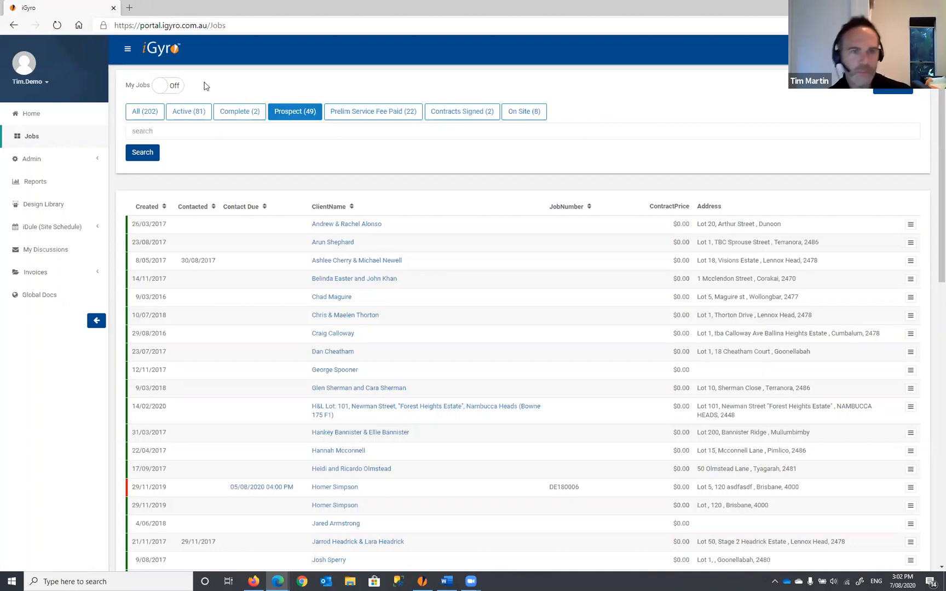
click(142, 114)
click(272, 111)
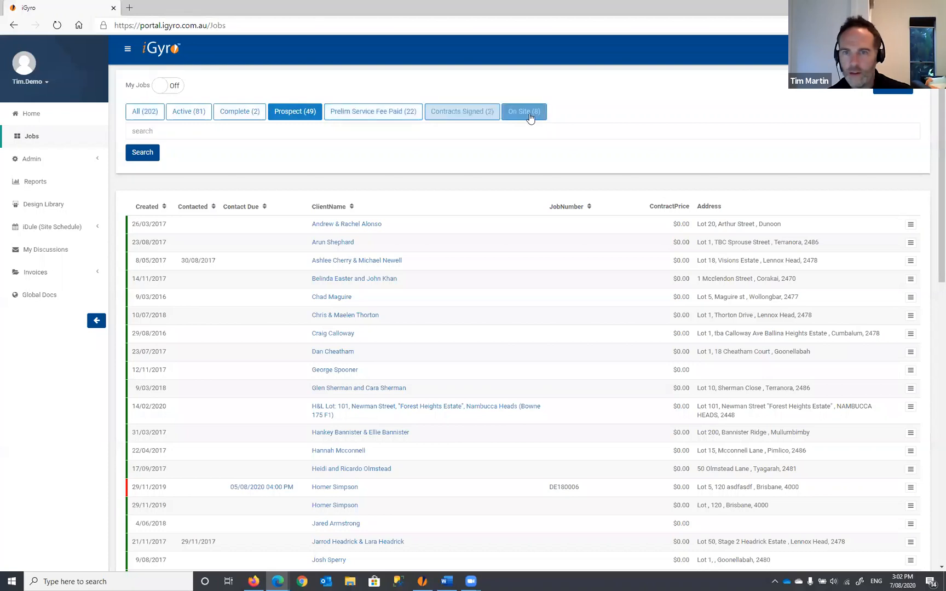
click(140, 115)
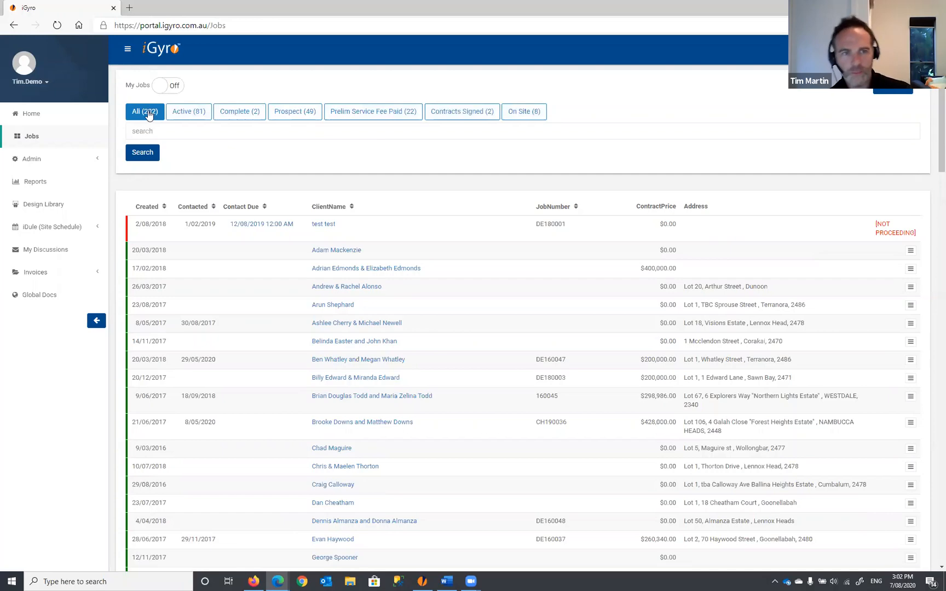
- Browse to page 2 of the jobs, then filter to the 81 Active jobs
scroll(168, 256, down, 20)
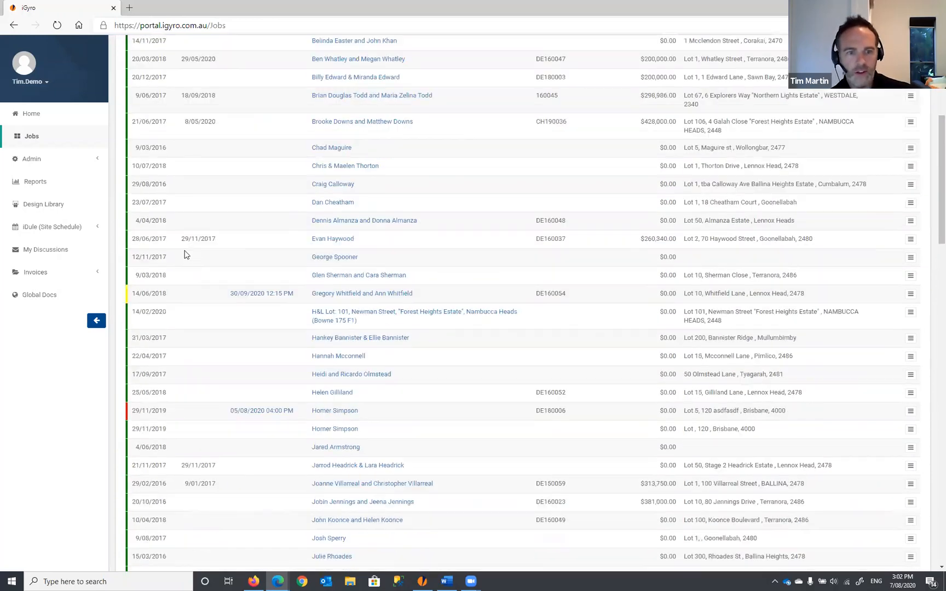
scroll(187, 248, down, 9)
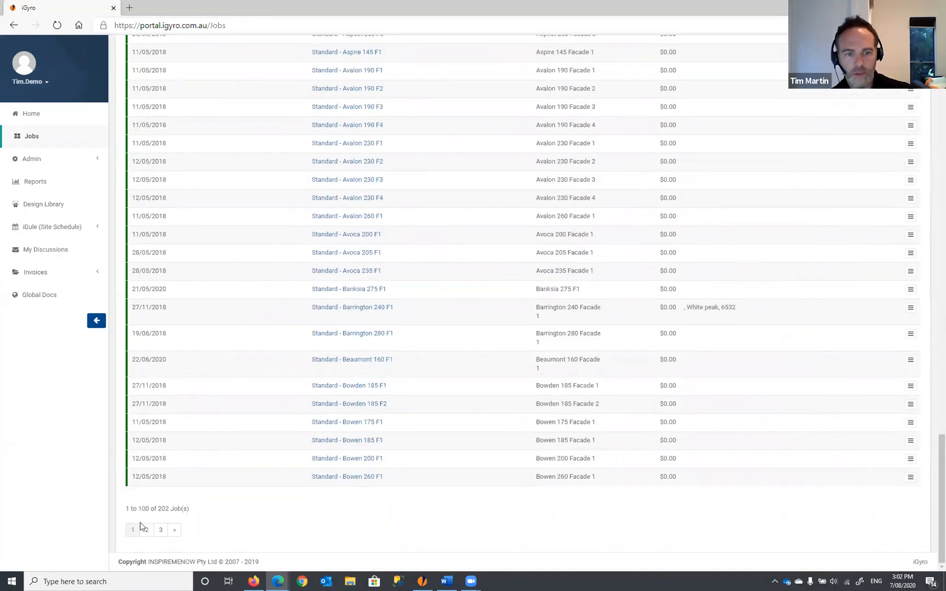
click(148, 531)
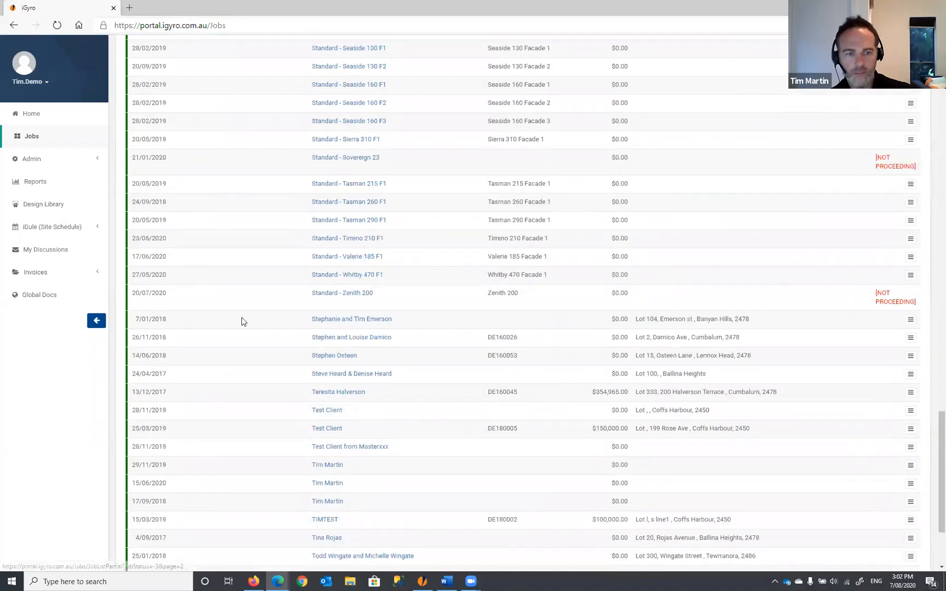
scroll(235, 306, up, 5)
scroll(234, 303, up, 20)
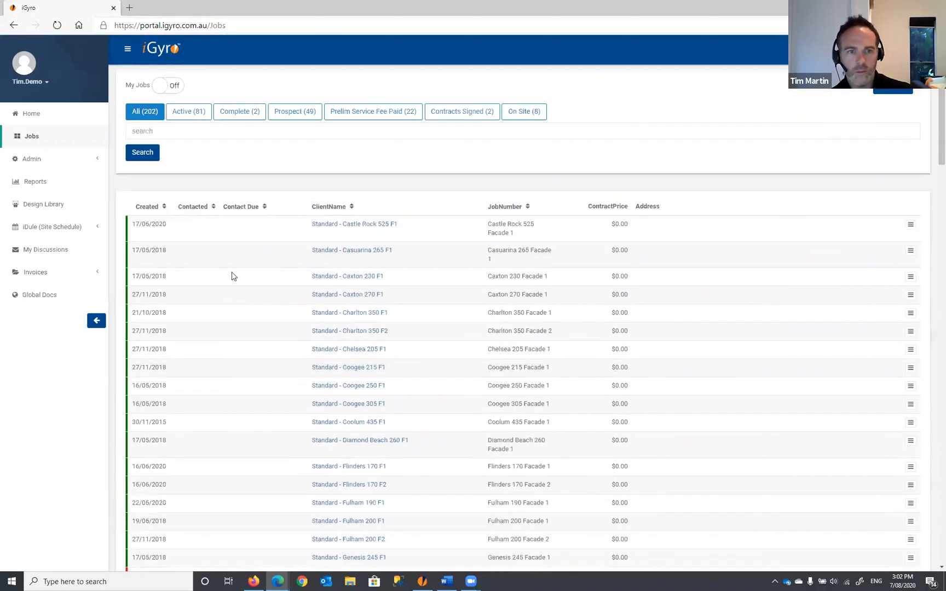
click(183, 114)
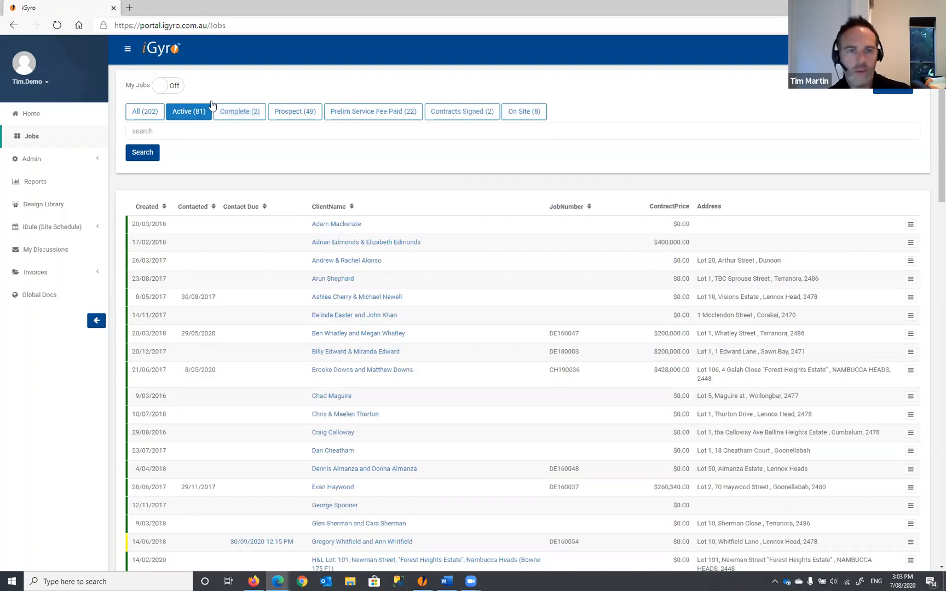
click(239, 114)
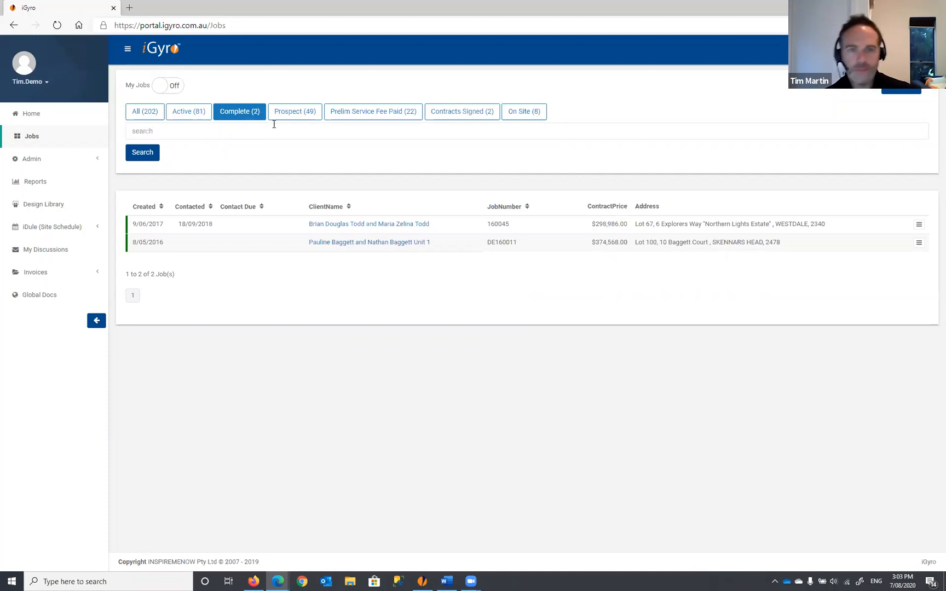
click(300, 113)
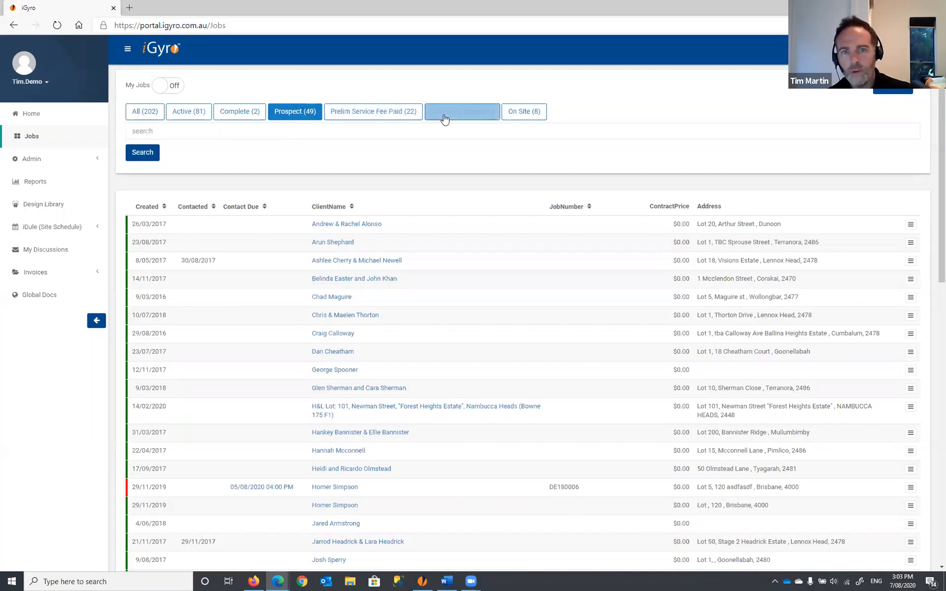
click(370, 117)
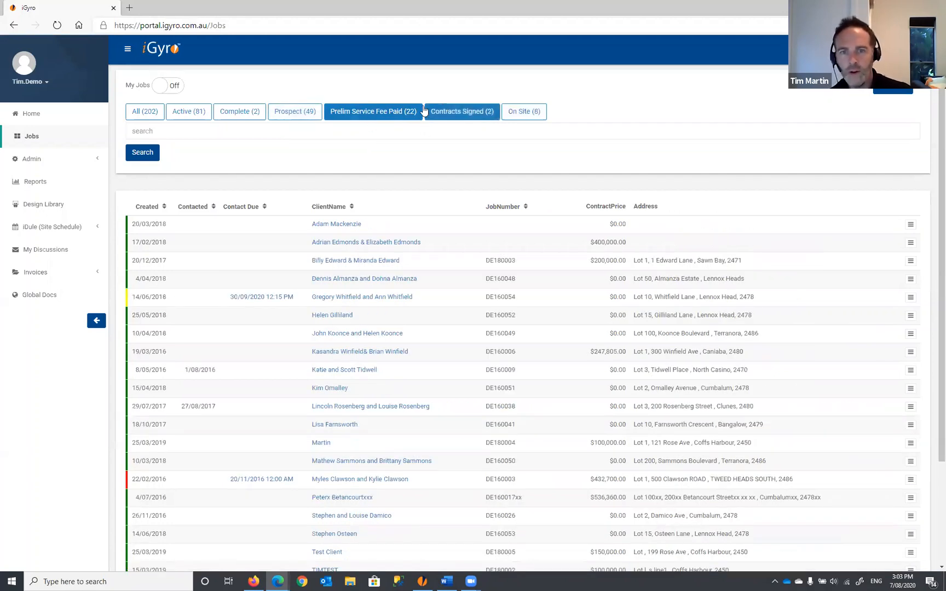
click(459, 118)
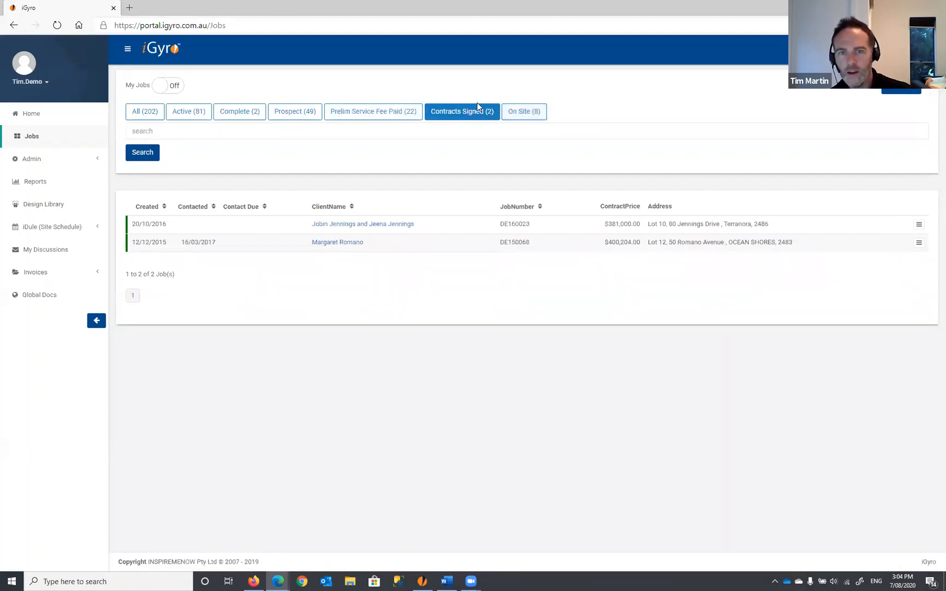
click(529, 116)
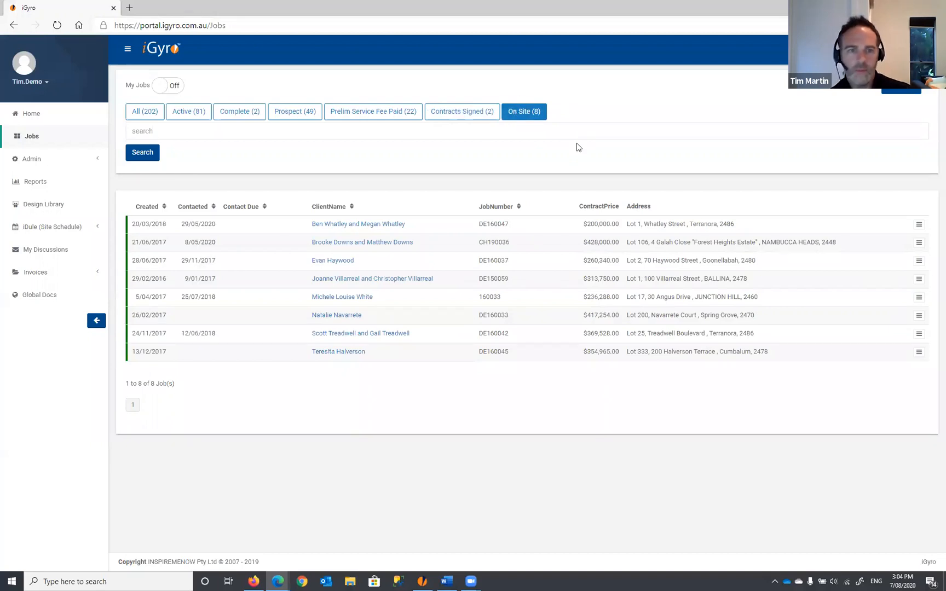
click(189, 115)
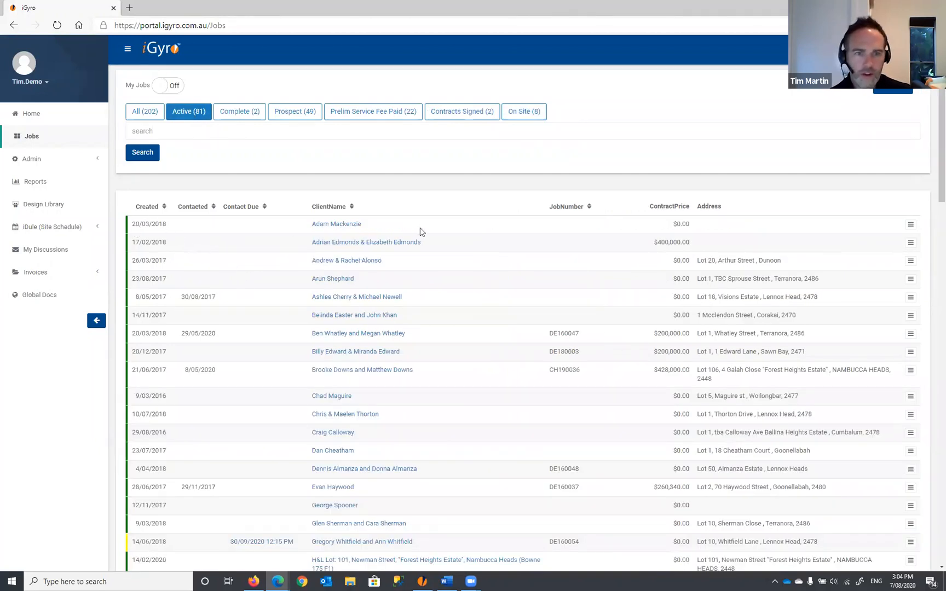
- Filter to the 49 Prospect jobs and highlight the Created and Contacted 30/08/2017 dates
click(285, 112)
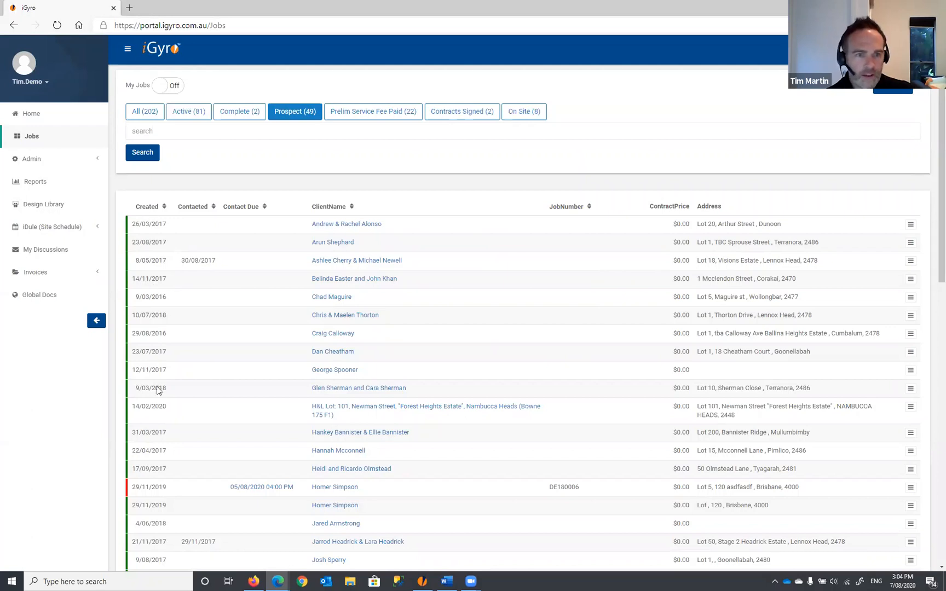
drag(133, 224, 169, 225)
click(148, 222)
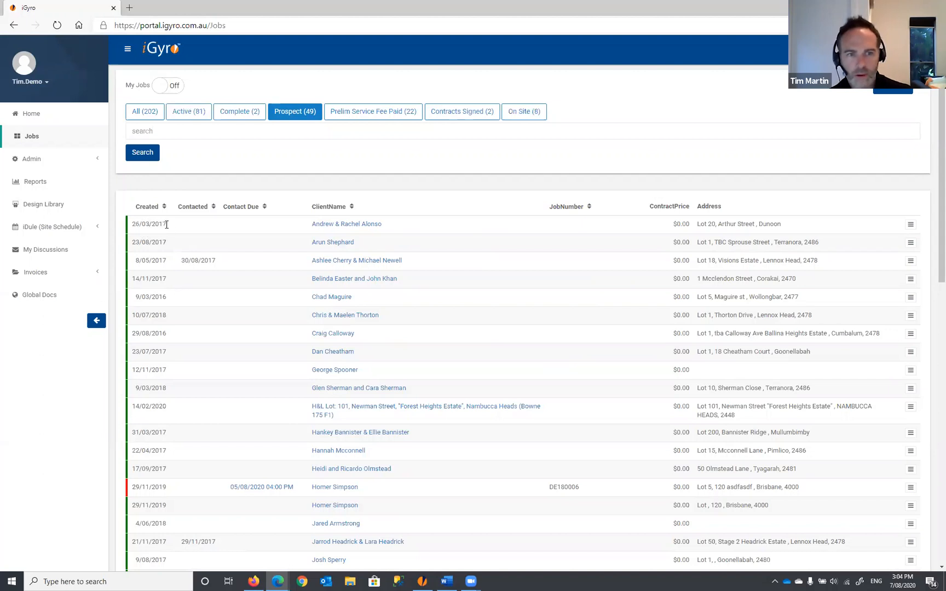
drag(181, 262, 216, 264)
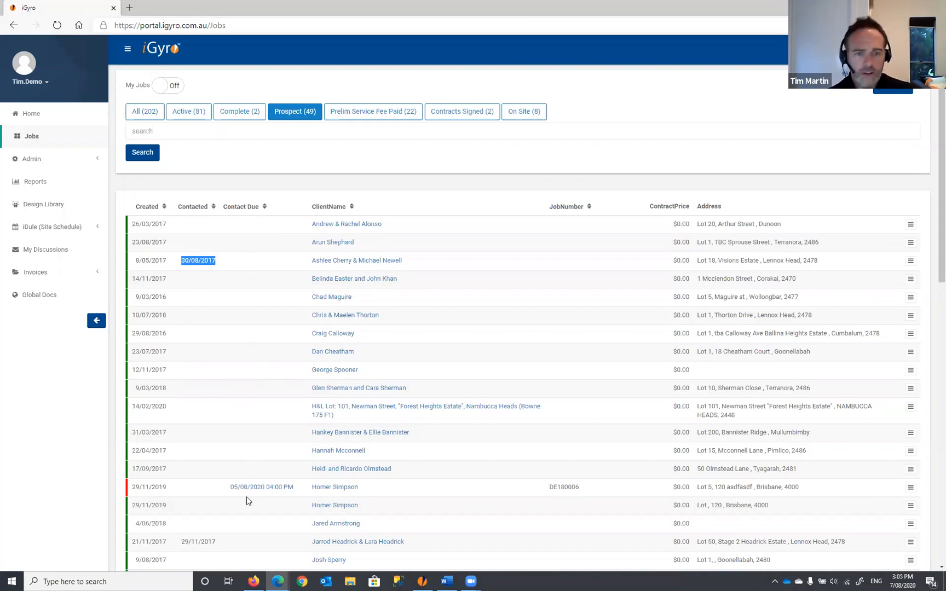
- Sort the prospects by Contact Due so the 05/08/2020 job is first
scroll(244, 332, down, 3)
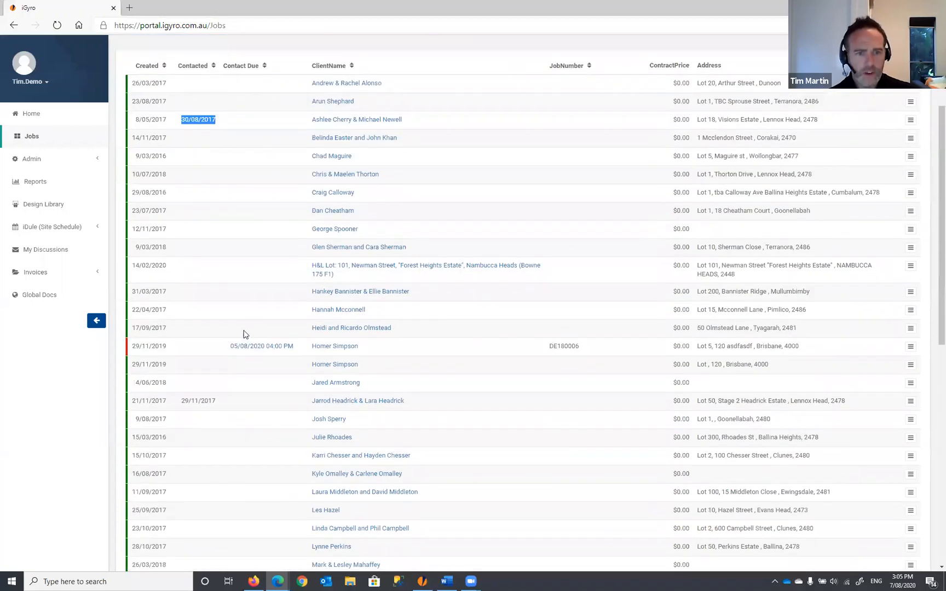
scroll(244, 333, up, 3)
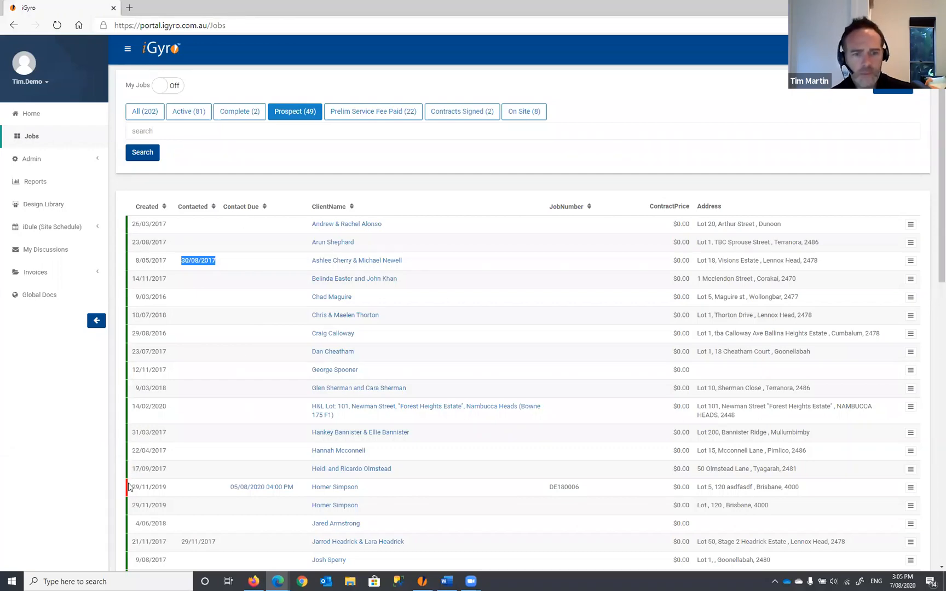
scroll(131, 476, down, 11)
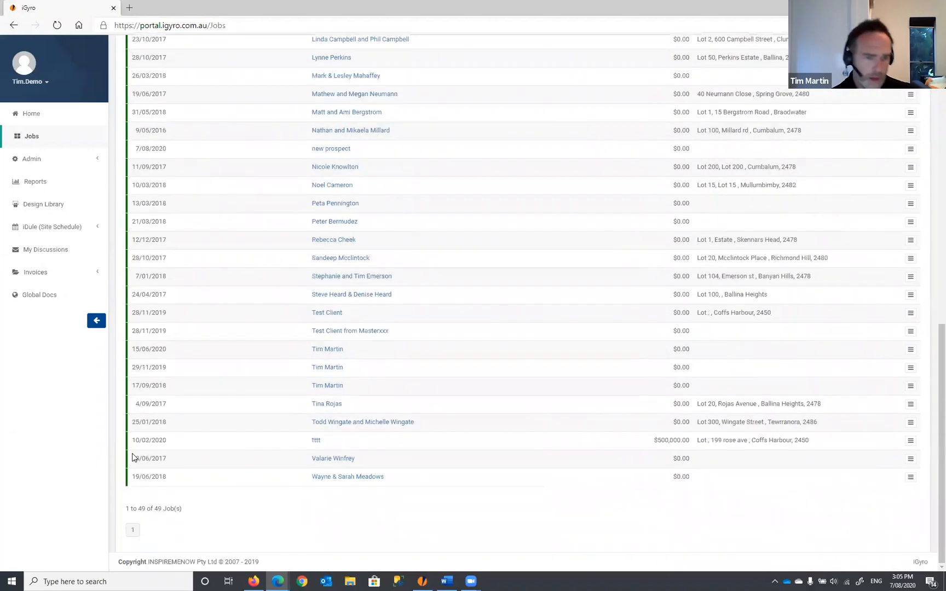
scroll(133, 459, up, 6)
scroll(133, 457, up, 4)
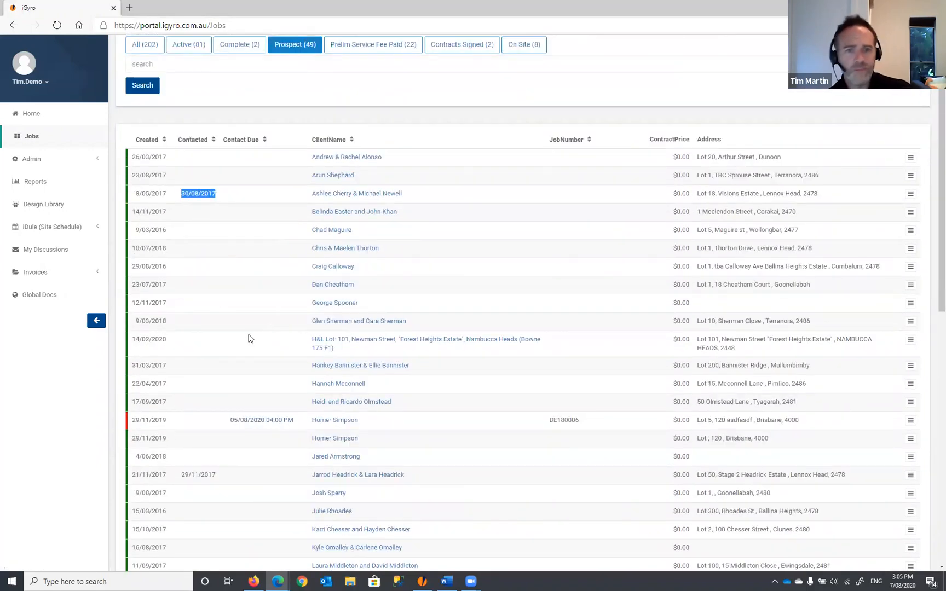
scroll(248, 339, up, 2)
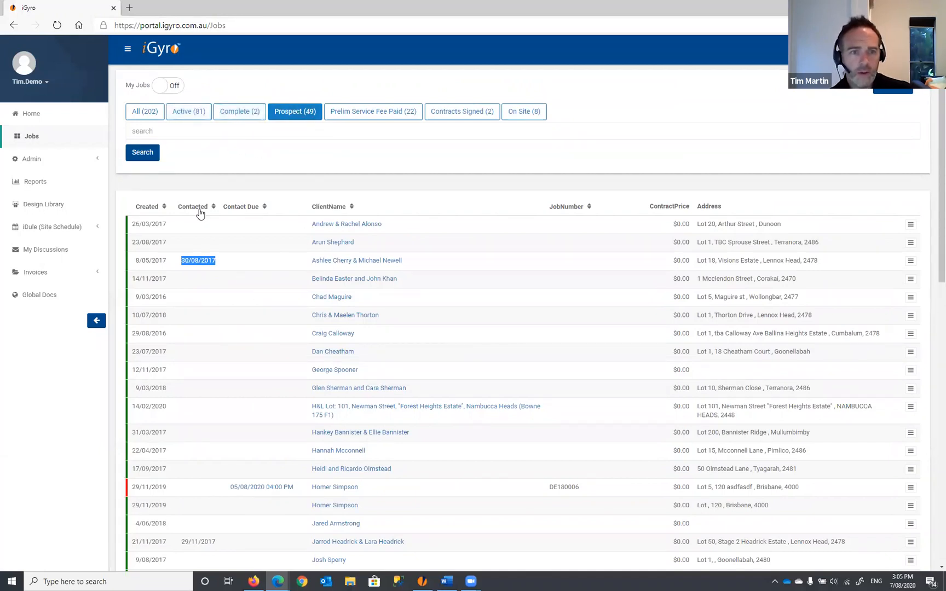
click(244, 208)
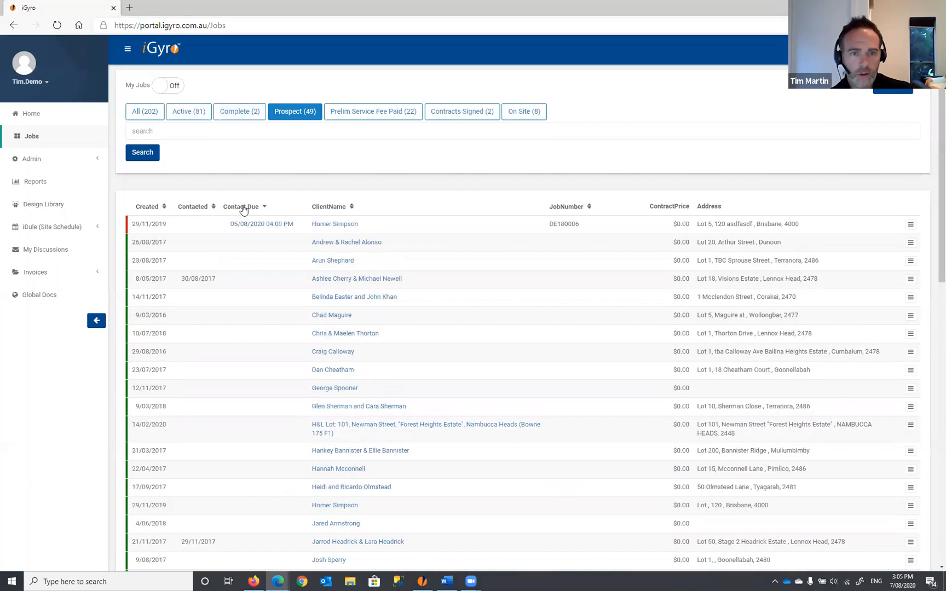
- Record the 05/08/2020 prospect as contacted with a comment and completion date 7/08/2020
click(269, 225)
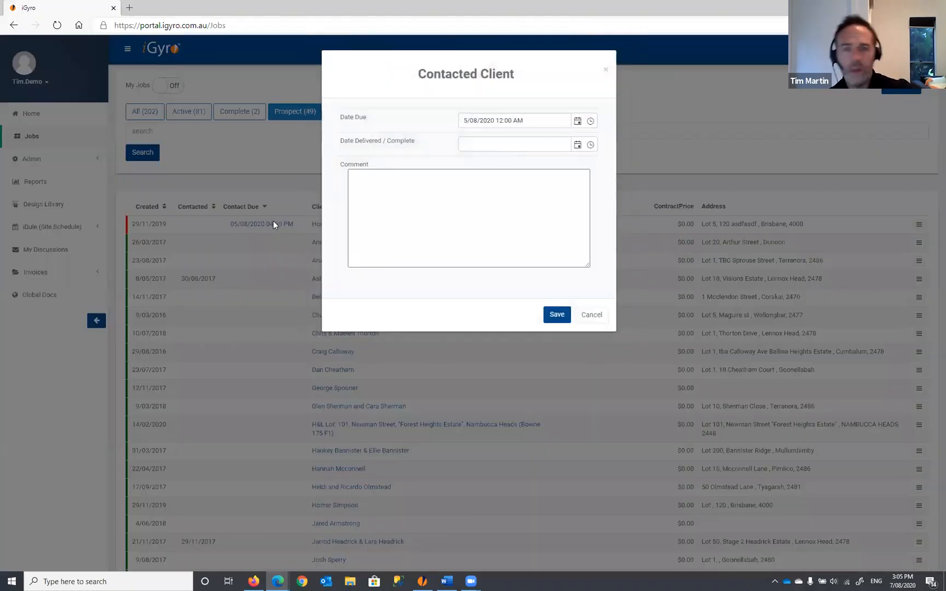
click(418, 219)
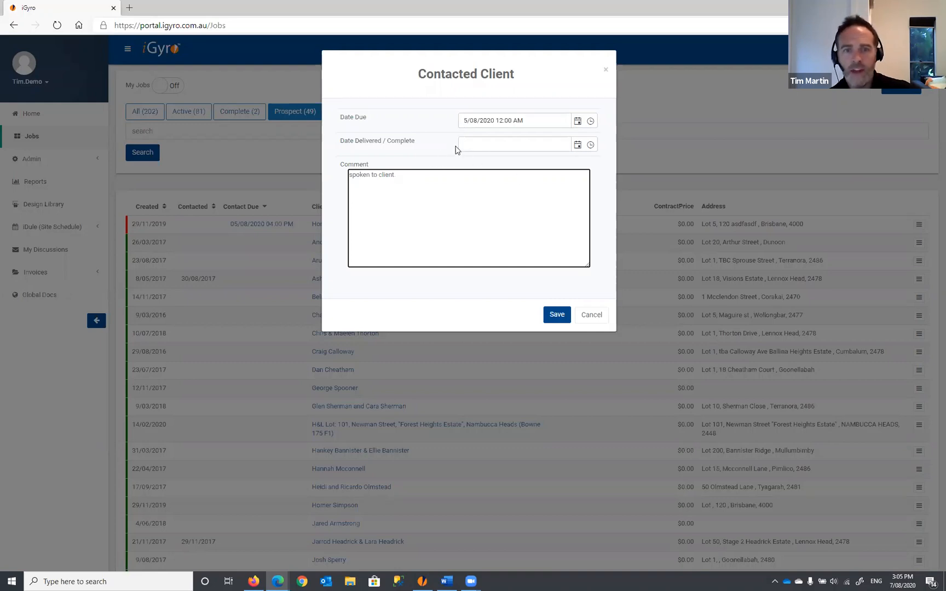
click(484, 145)
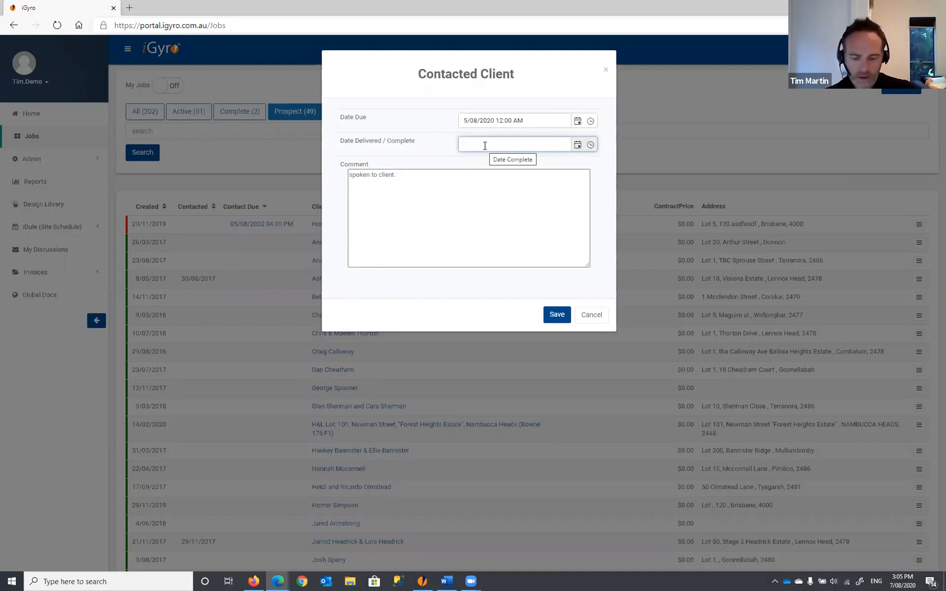
text(t)
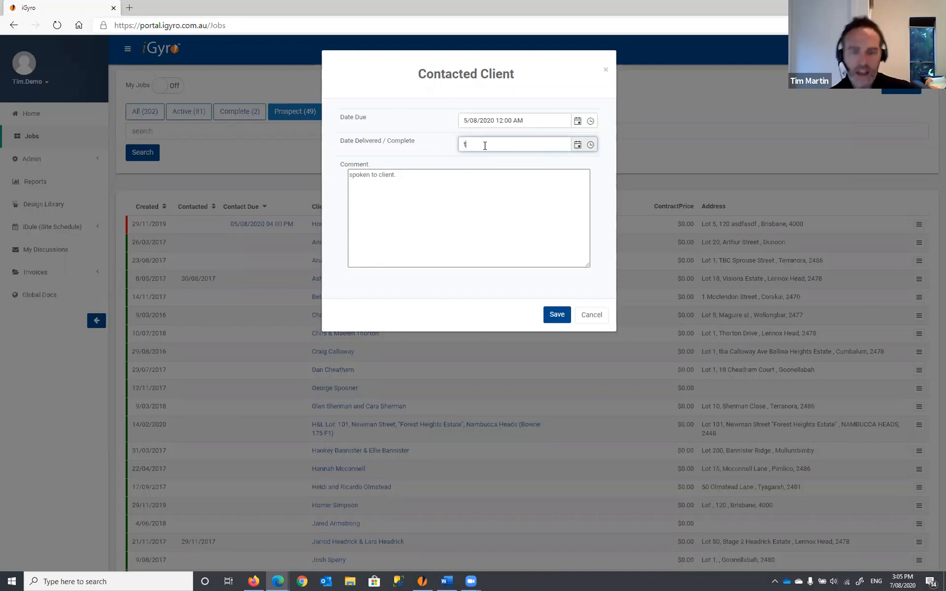
click(556, 315)
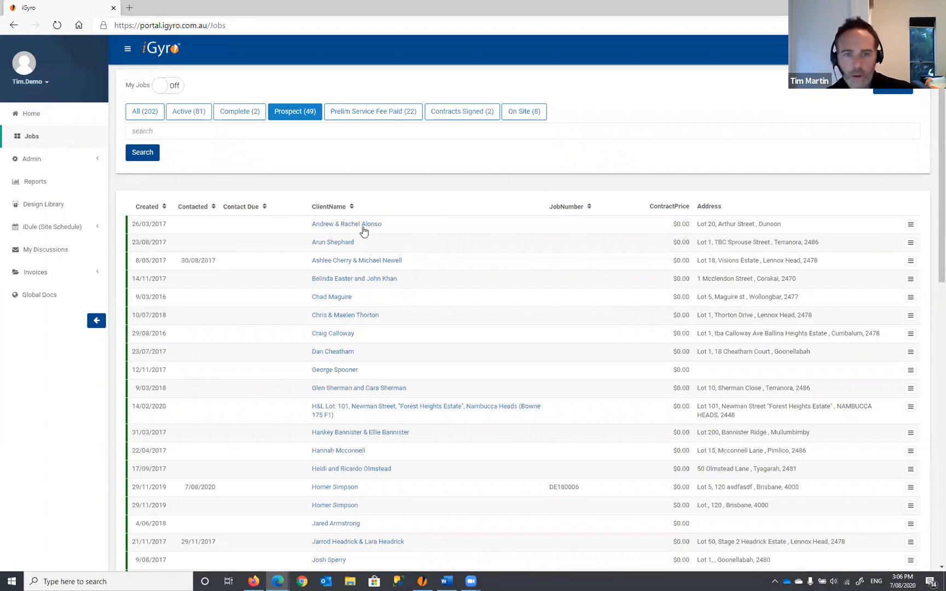
click(911, 226)
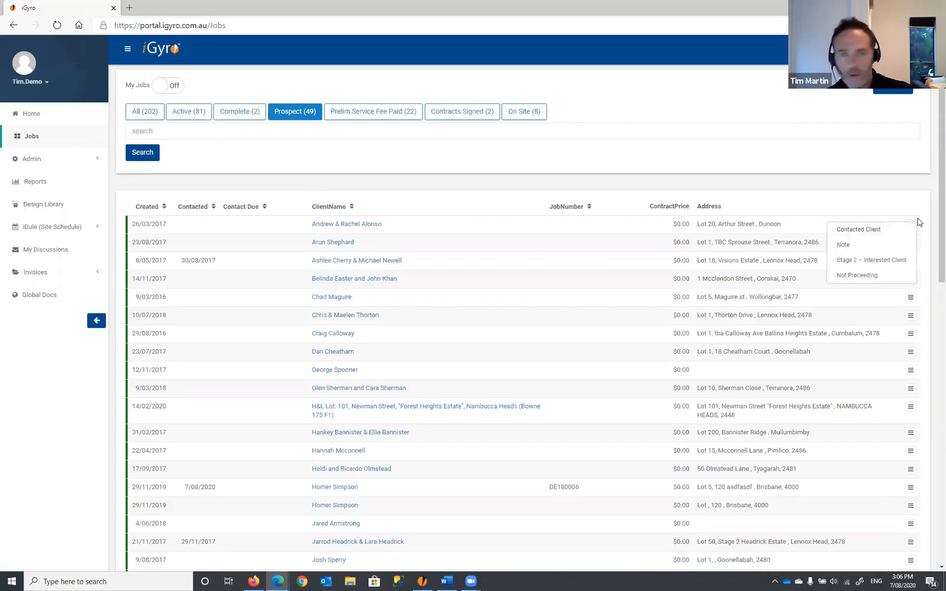
click(857, 230)
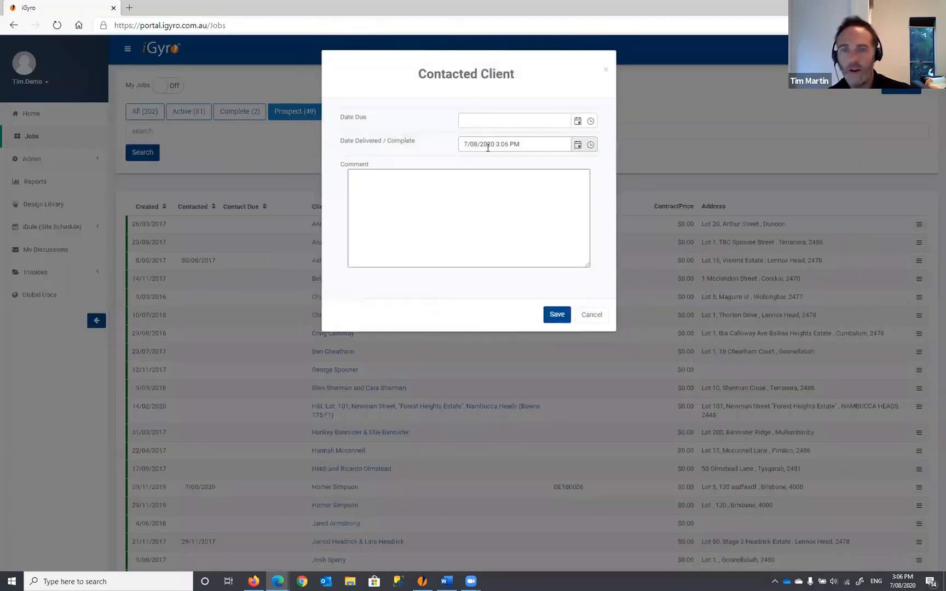
click(409, 195)
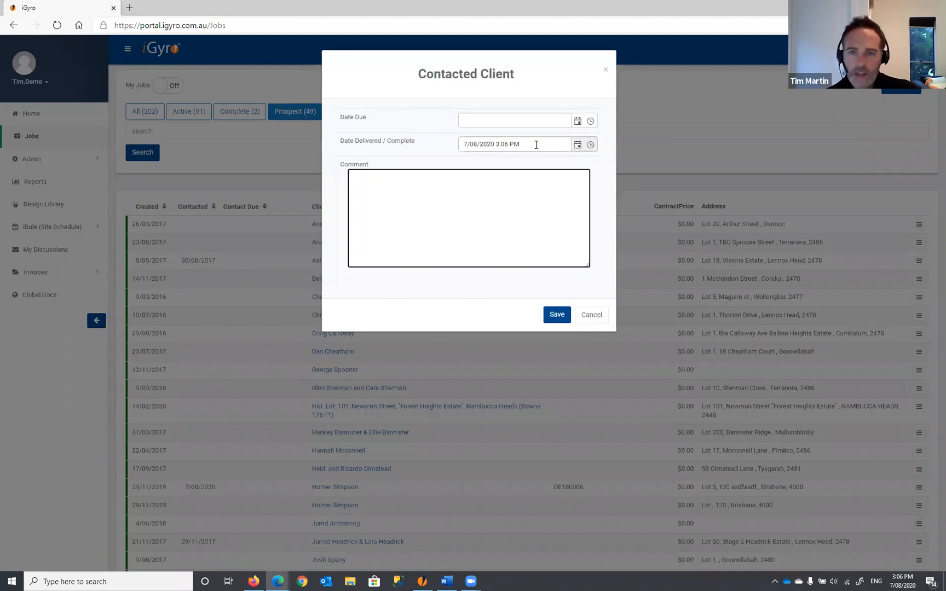
drag(536, 145, 437, 147)
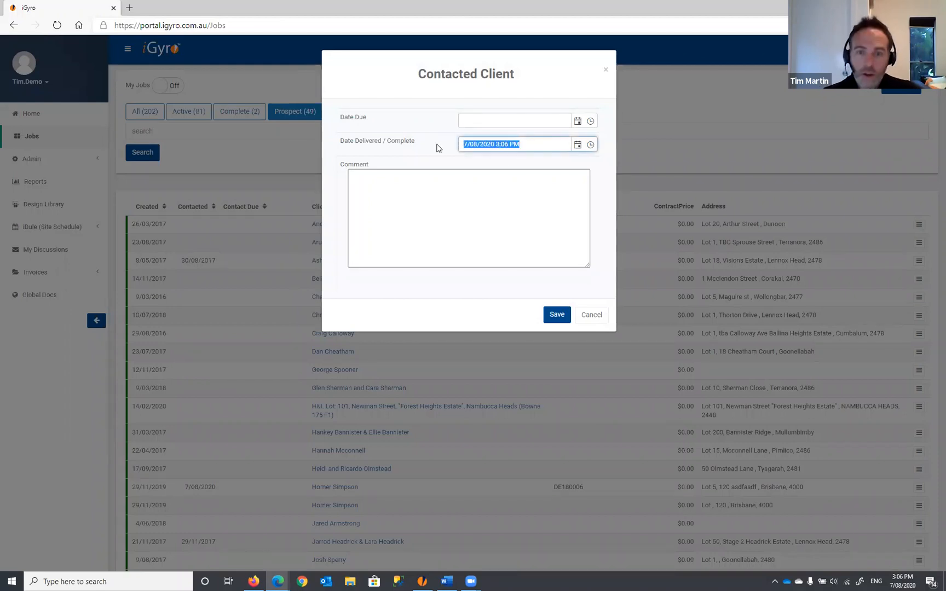
key(BackSpace)
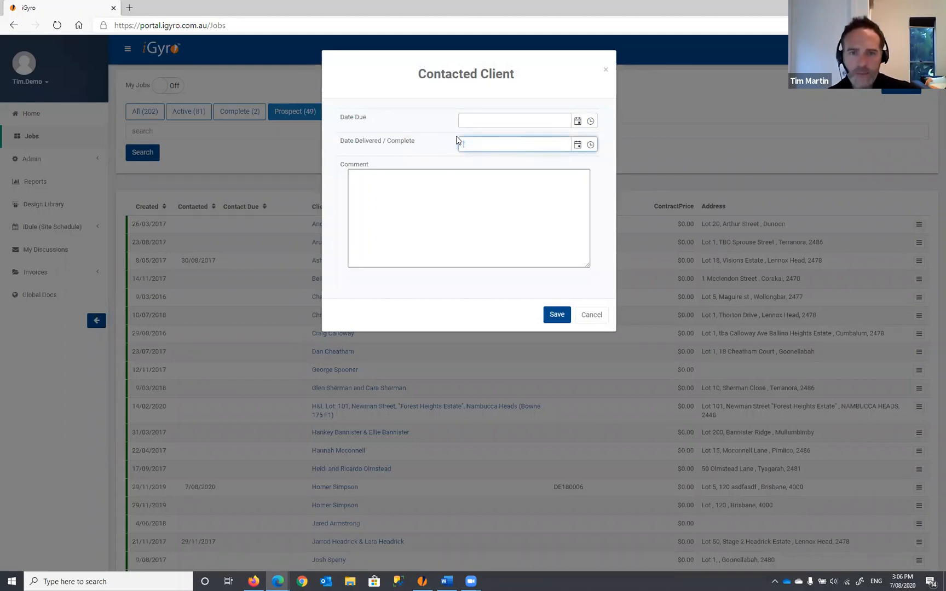
- Set the due date to 13/08/2020 11:45 AM, add a call-to-confirm comment, and save
click(577, 122)
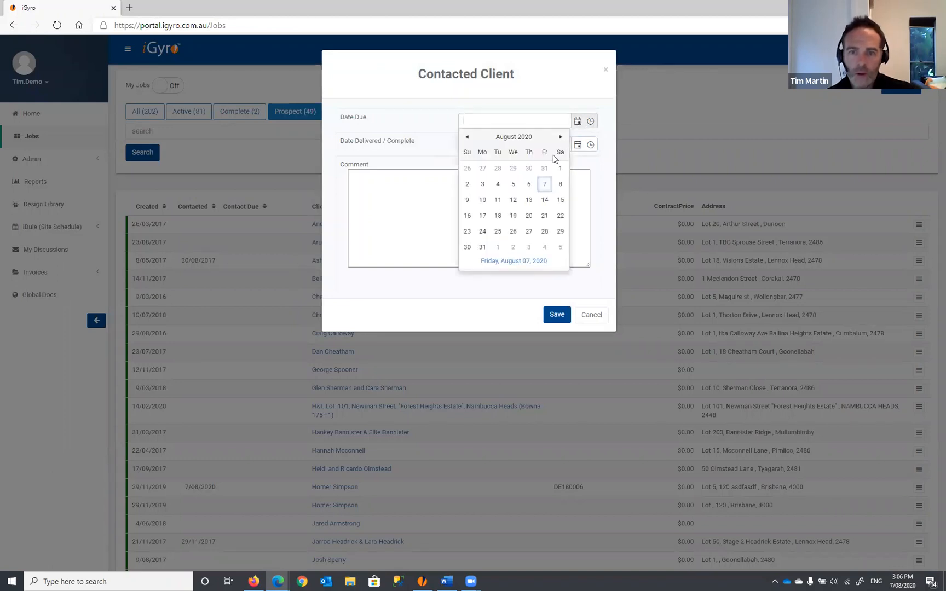
click(530, 200)
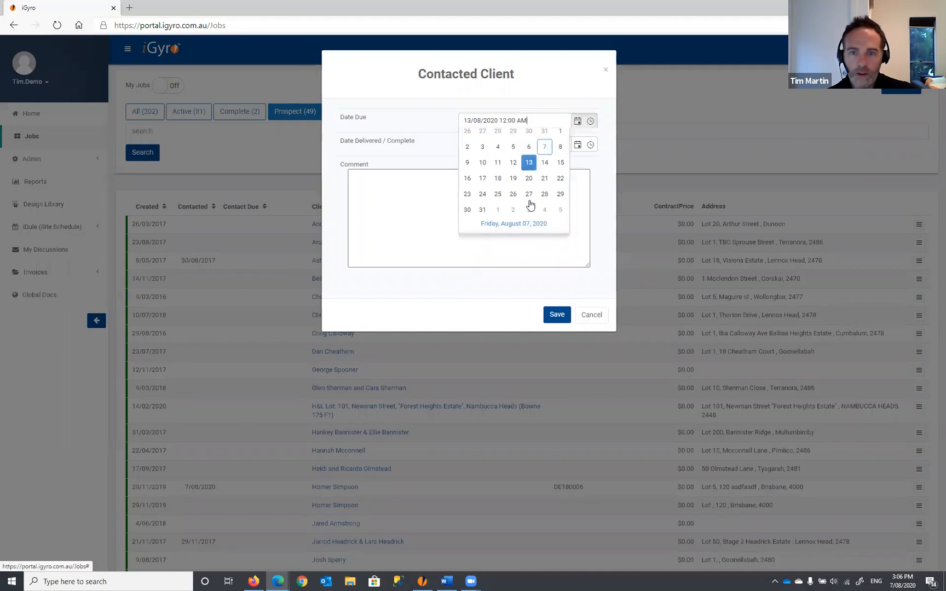
click(591, 122)
drag(593, 143, 593, 176)
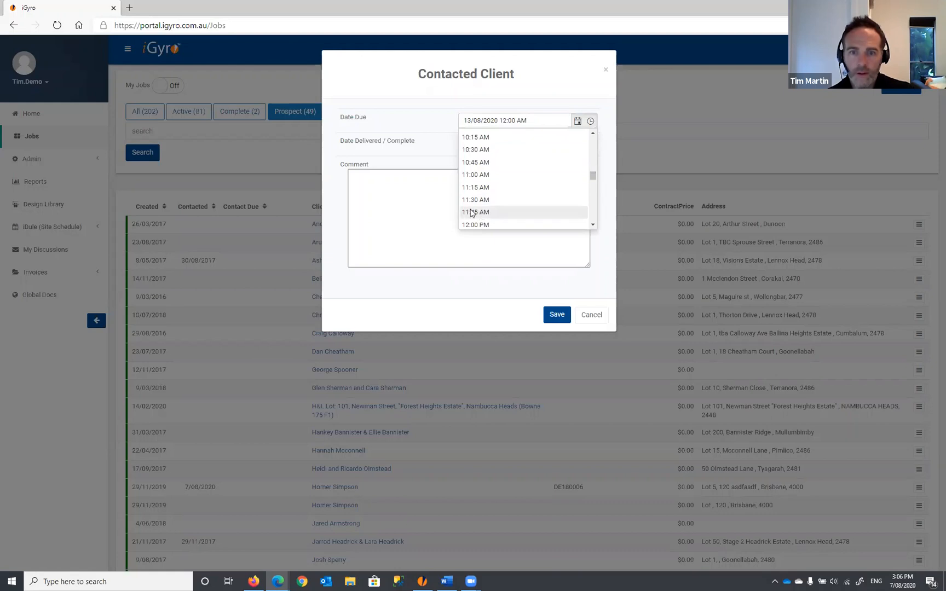
click(472, 212)
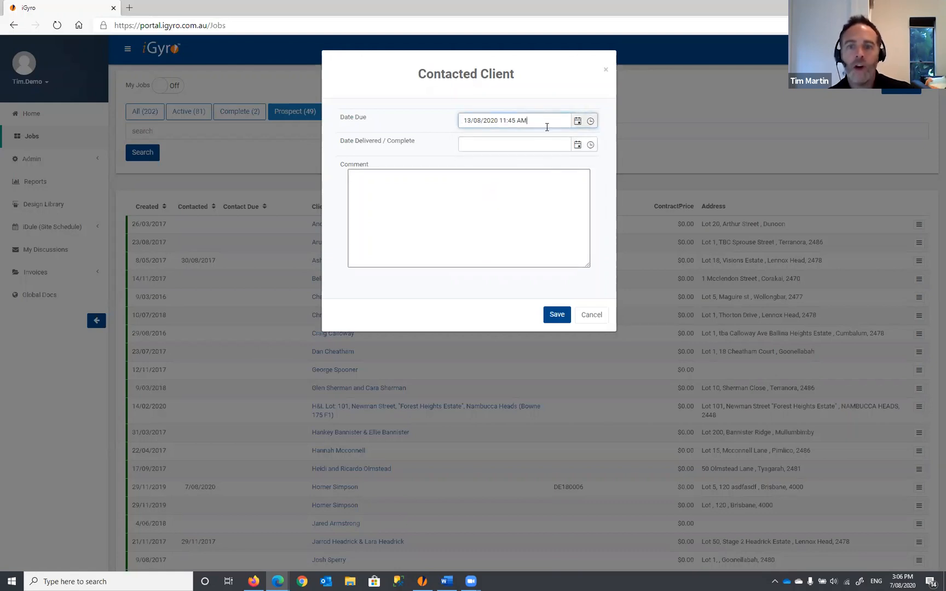
drag(546, 127, 448, 123)
click(463, 222)
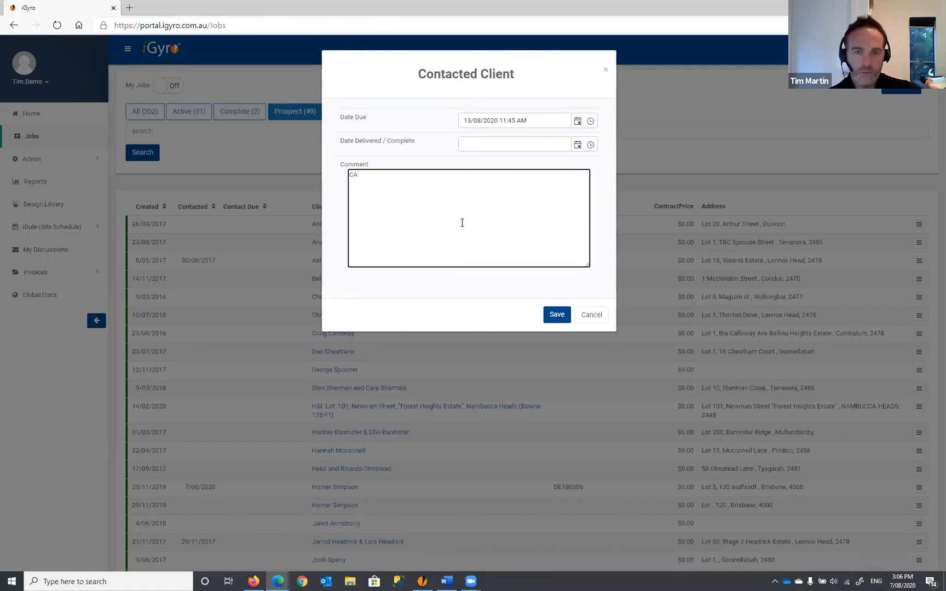
text(Call to confirm if proceeding.)
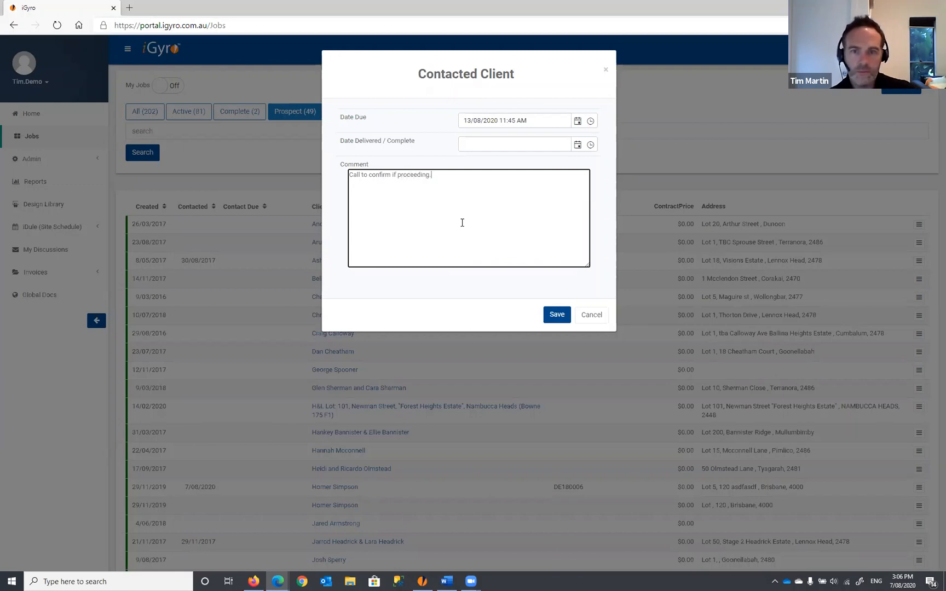
click(556, 315)
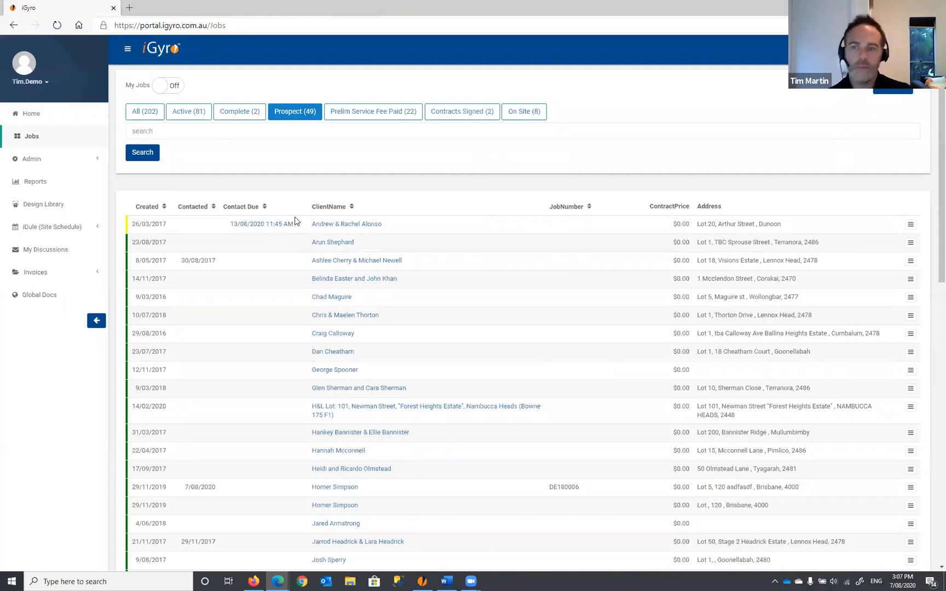
click(910, 227)
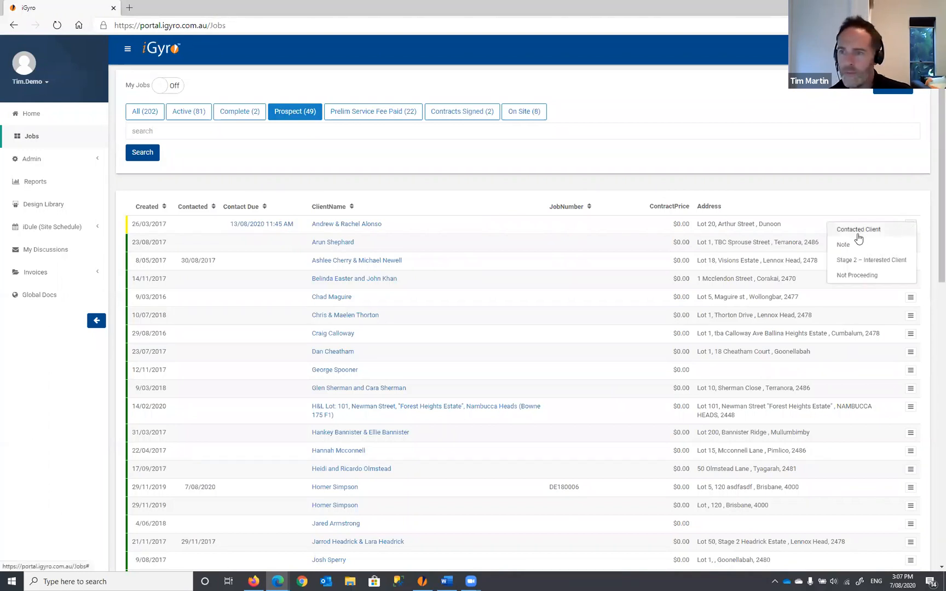
click(856, 249)
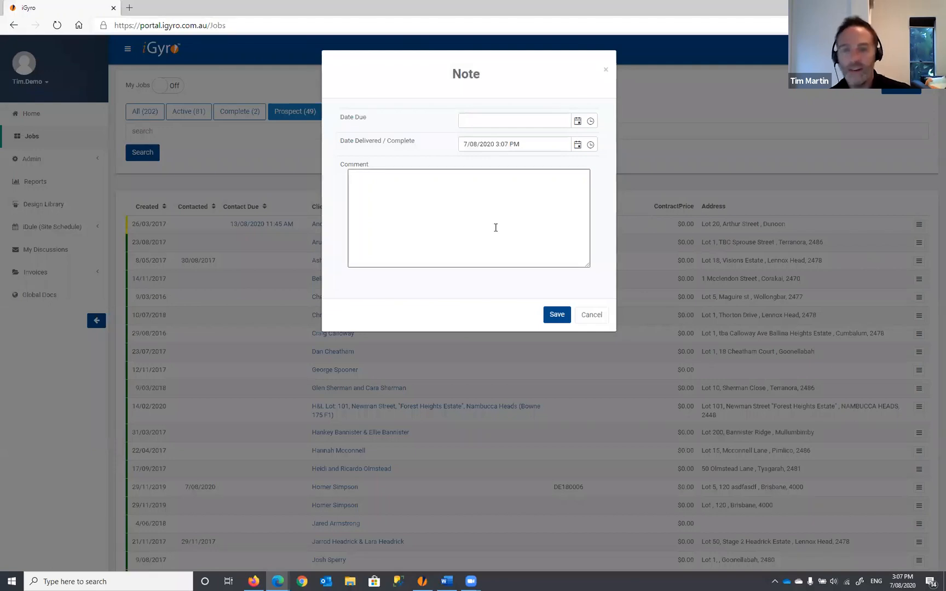
click(601, 316)
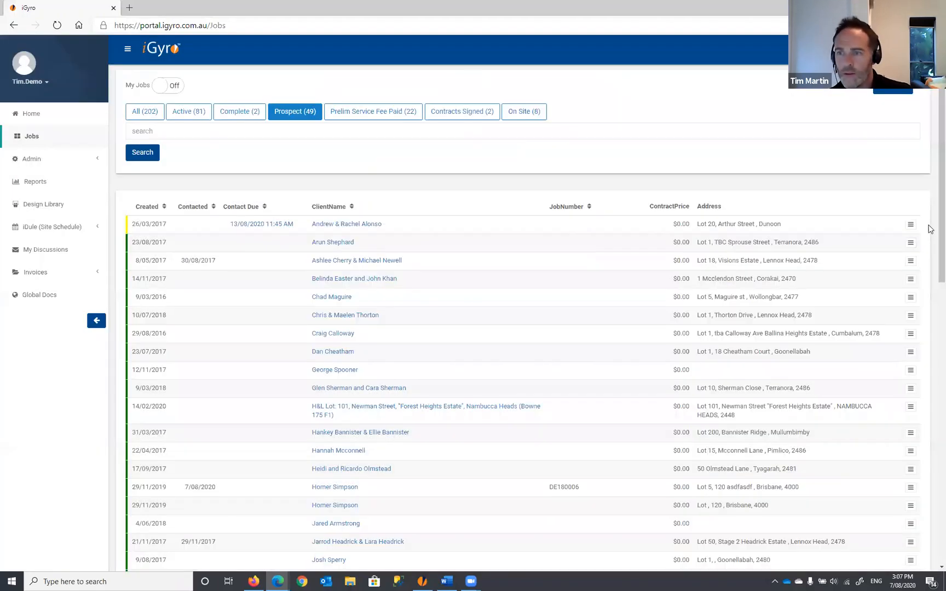
click(912, 227)
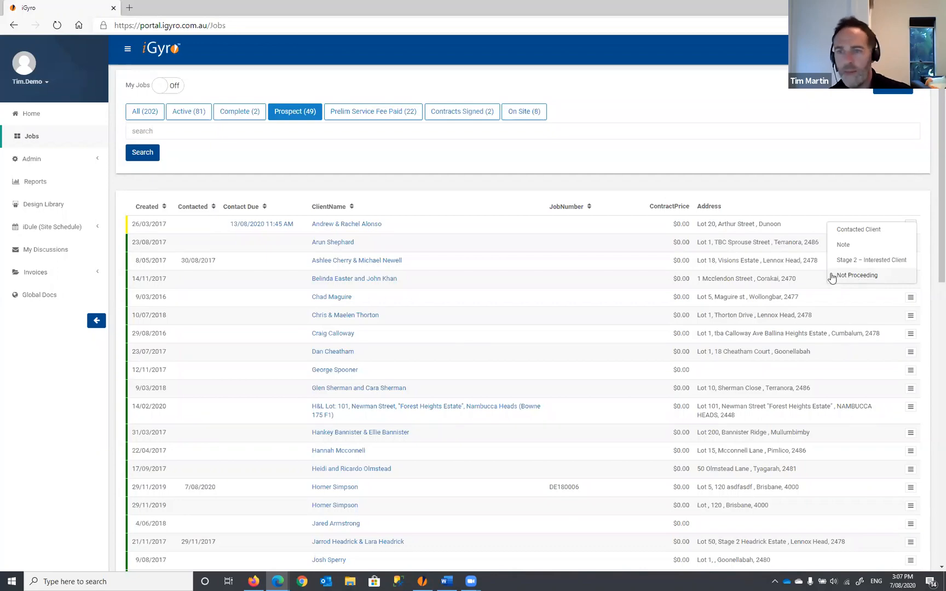
click(856, 276)
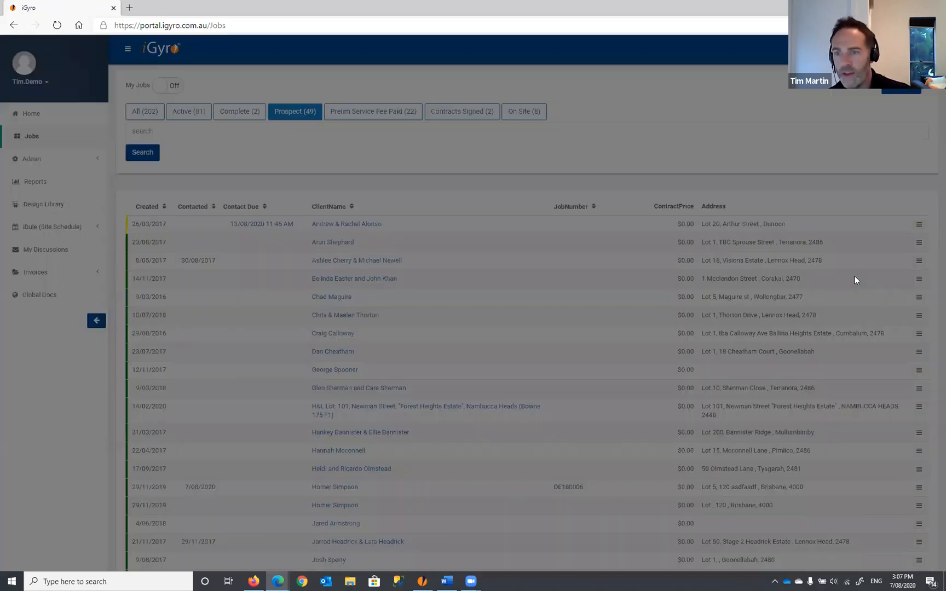
click(439, 217)
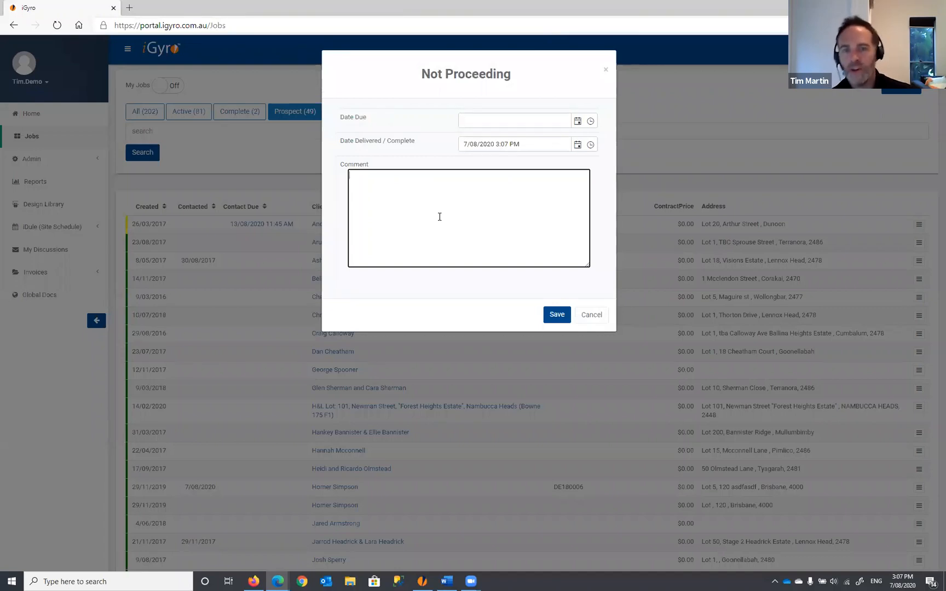
click(591, 314)
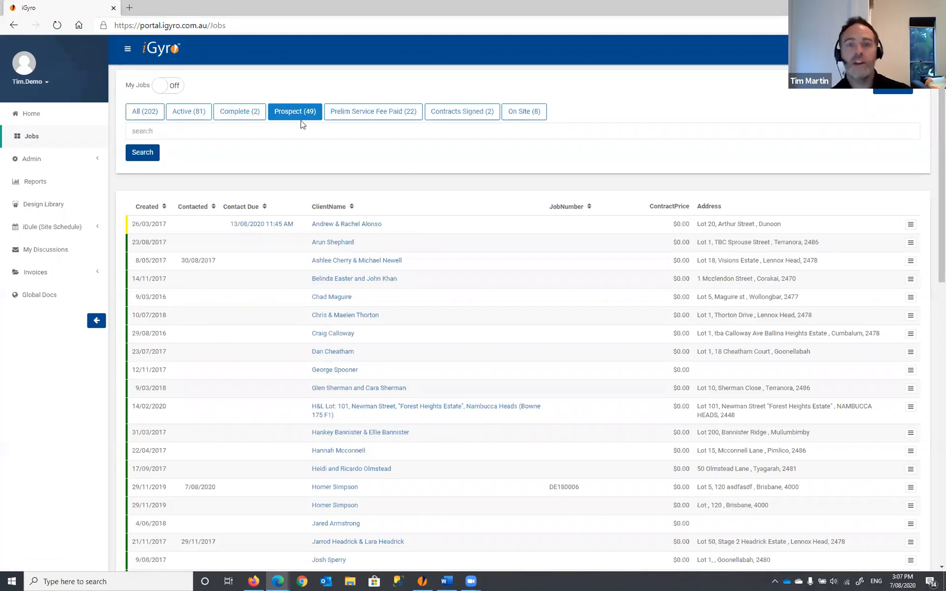
click(910, 225)
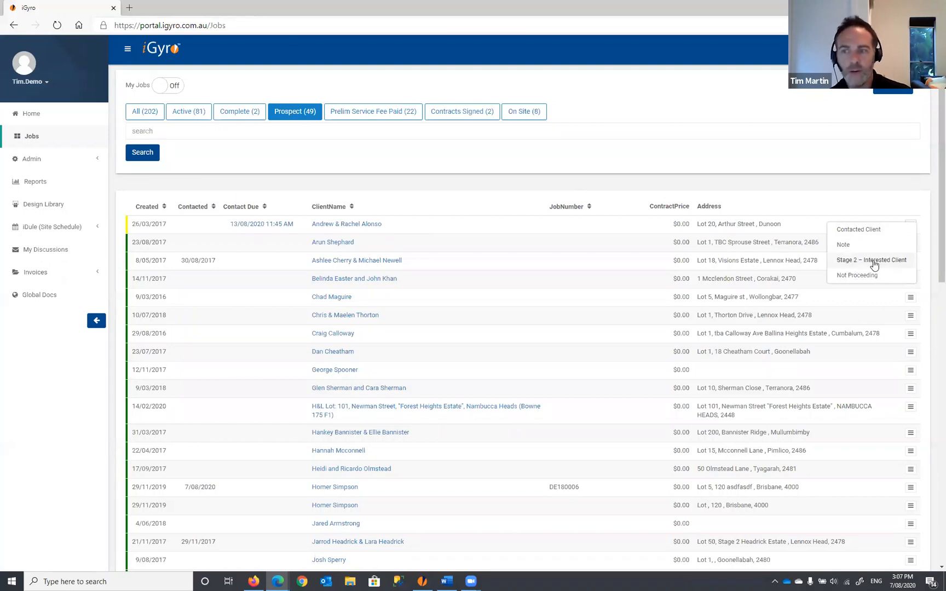
click(851, 261)
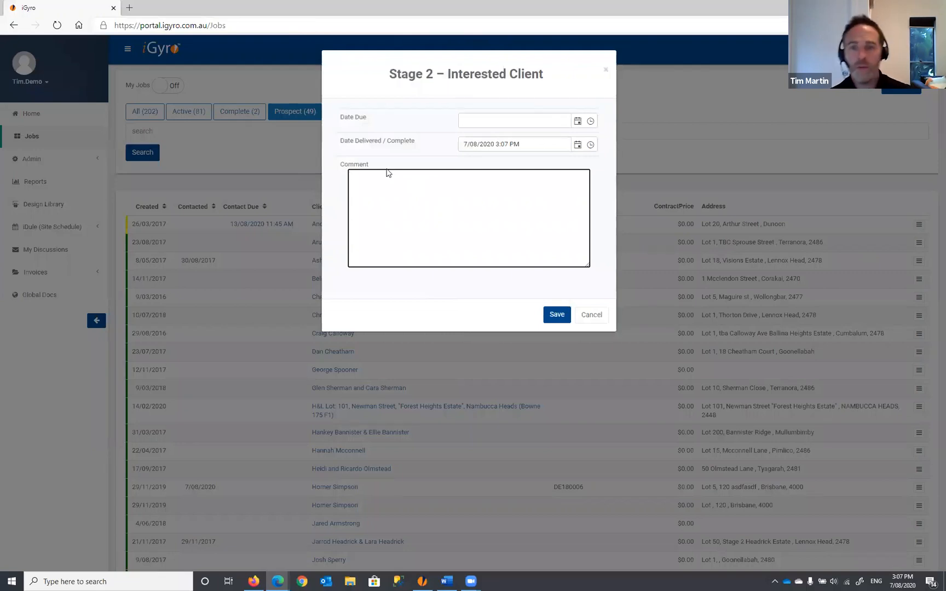
click(555, 314)
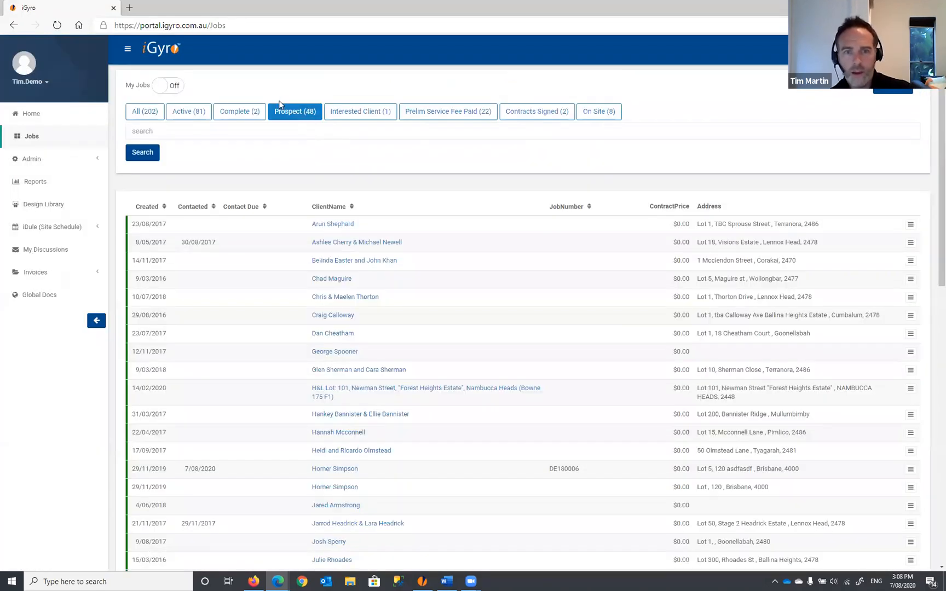
- Check the Interested Client job's actions and contact entry, then switch My Jobs to On
click(367, 115)
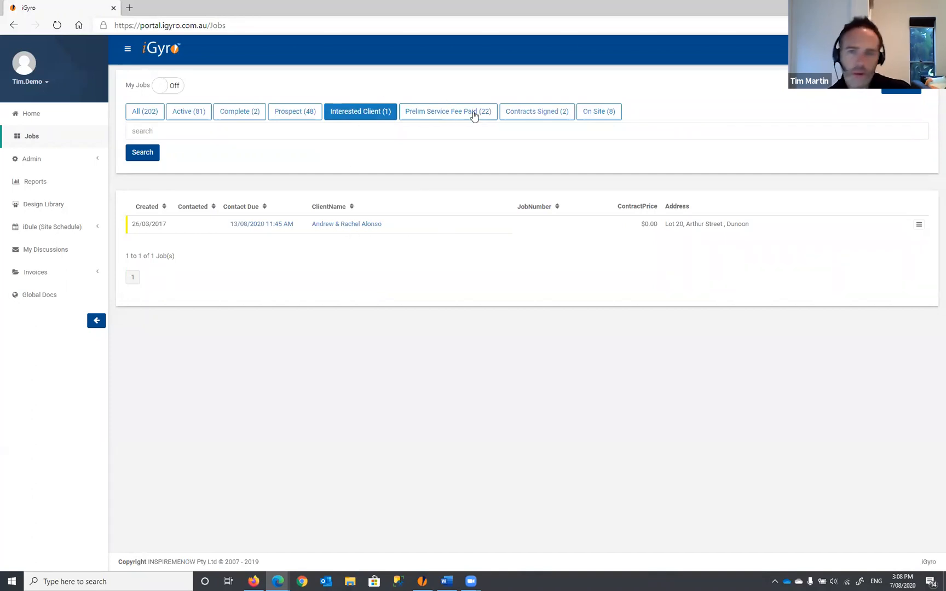
click(919, 225)
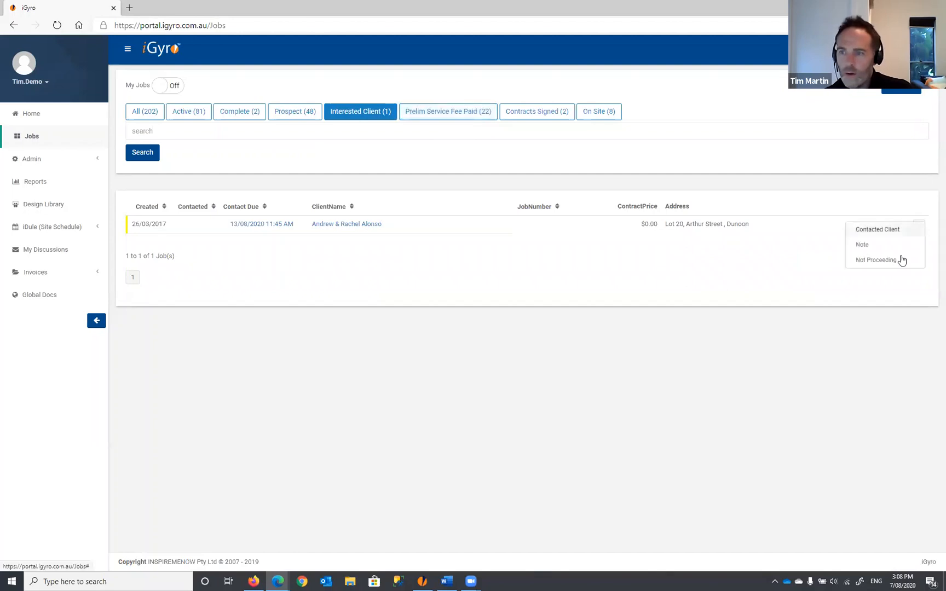
click(518, 276)
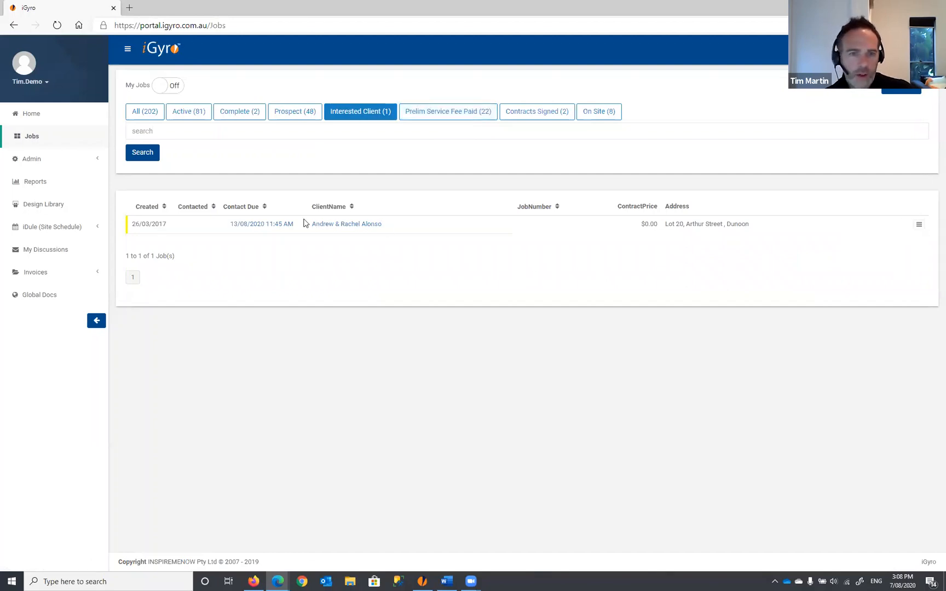
click(258, 225)
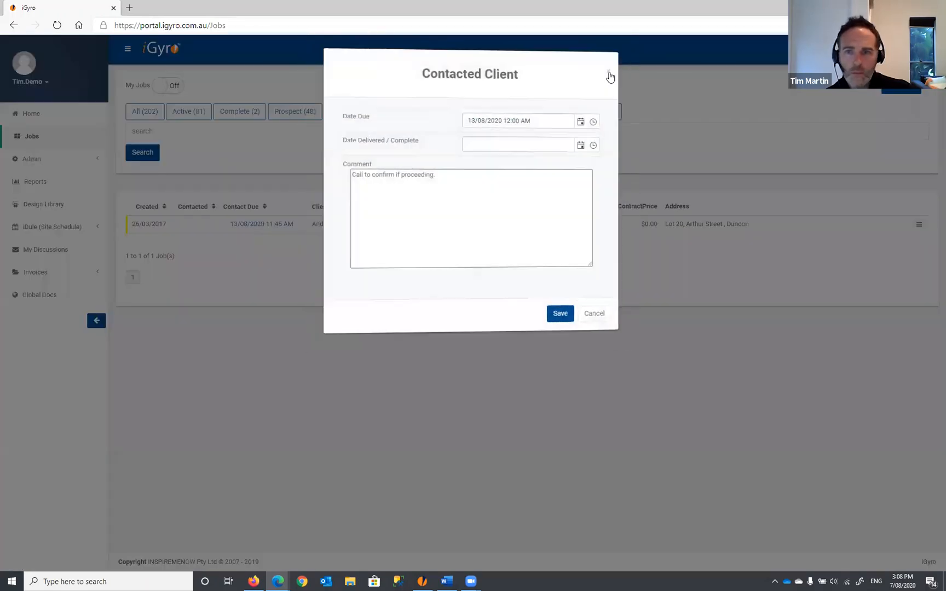
click(610, 71)
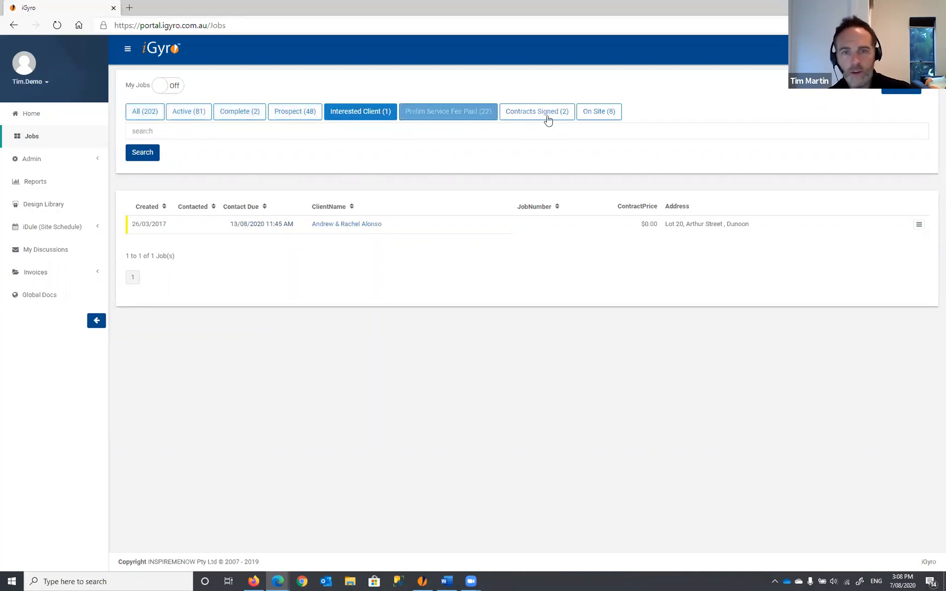
click(163, 85)
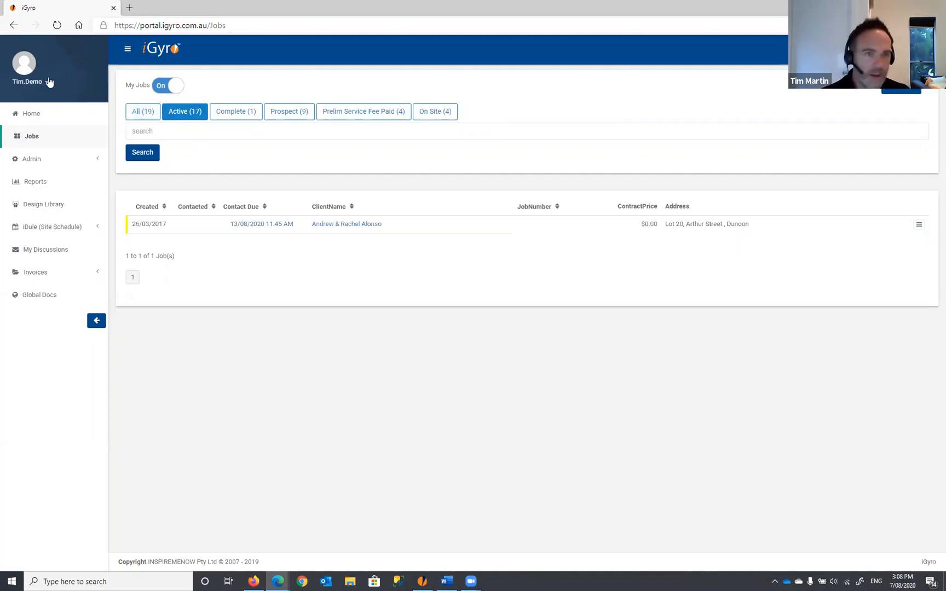
- Browse All and On Site jobs, toggle My Jobs off and on, then select Active (17)
click(150, 120)
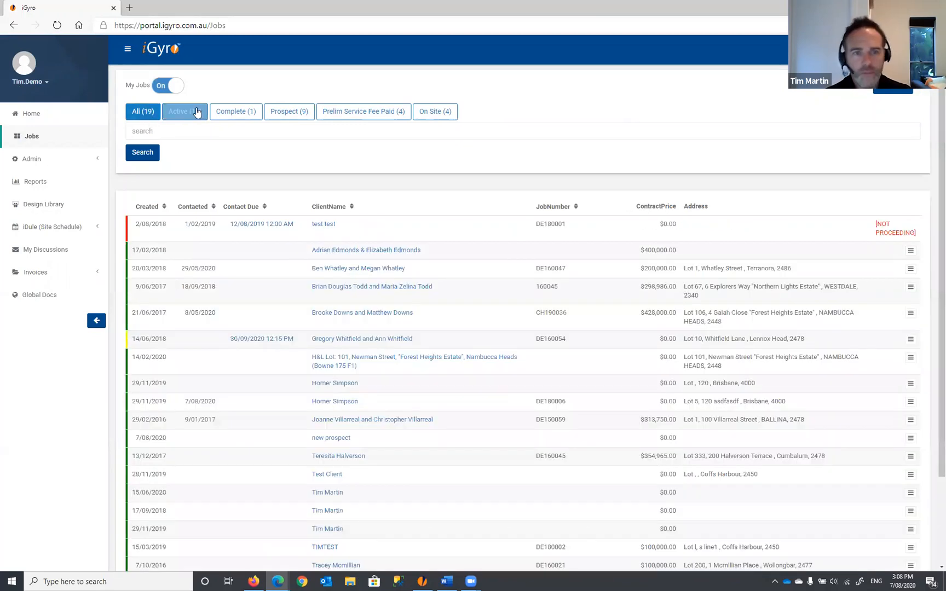
click(444, 113)
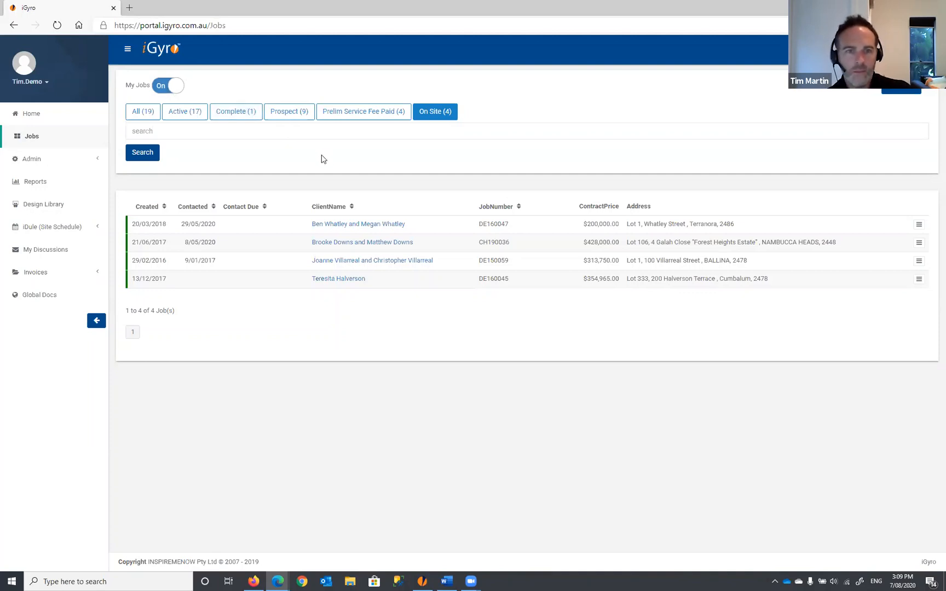
click(188, 113)
click(173, 86)
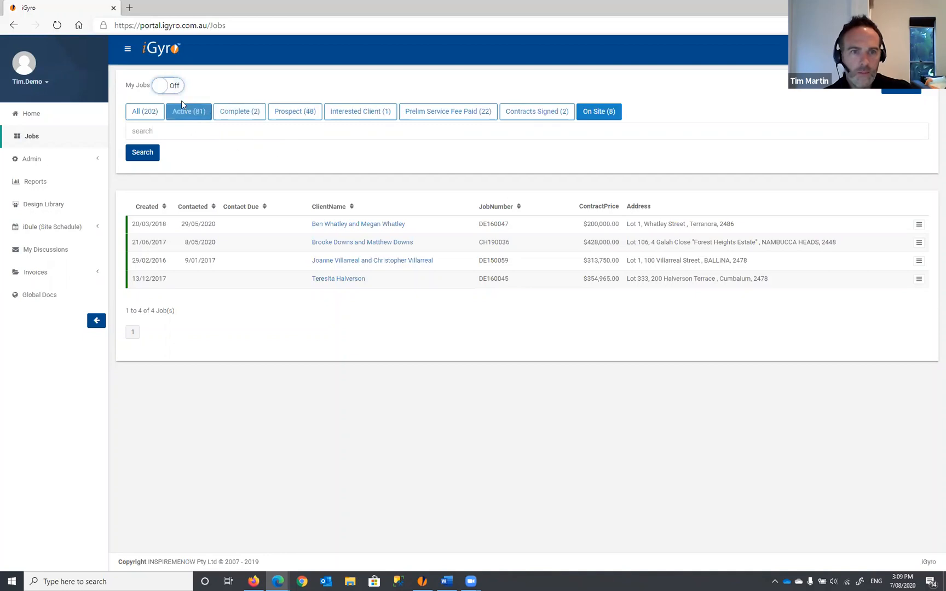
click(168, 87)
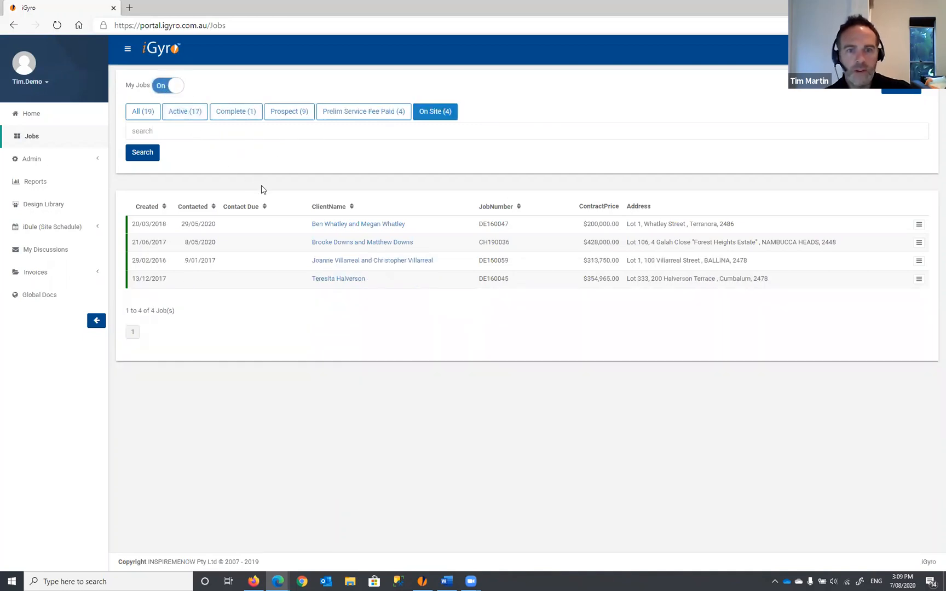
click(199, 119)
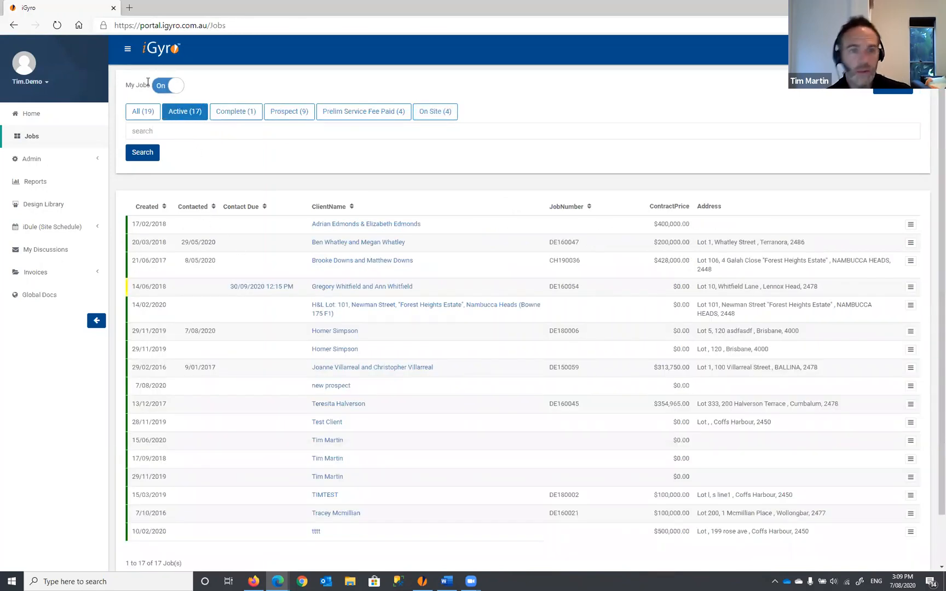
- Try Created and Contacted sorts, then sort by Contact Due so 30/09/2020 12:15 PM leads
scroll(353, 255, down, 2)
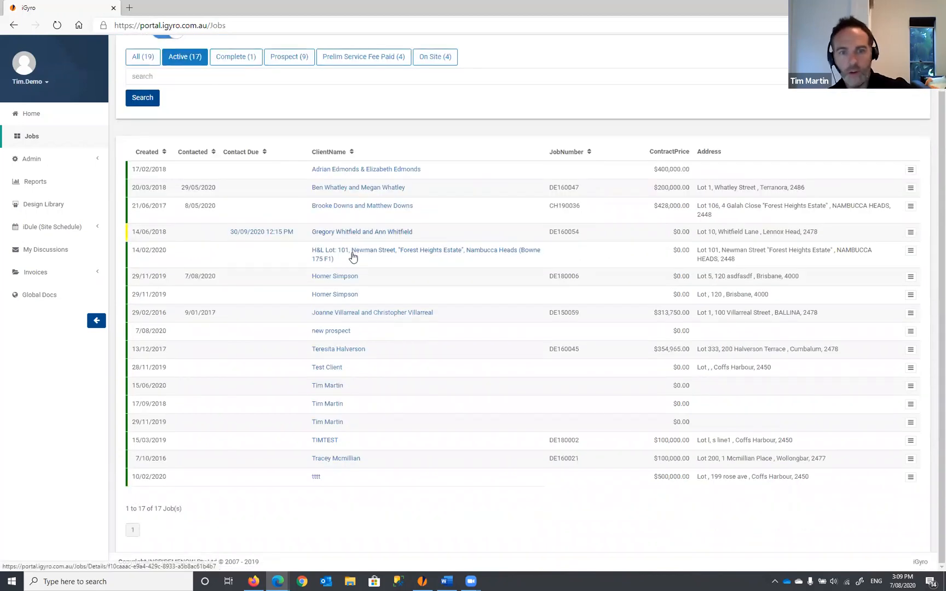
scroll(353, 259, up, 2)
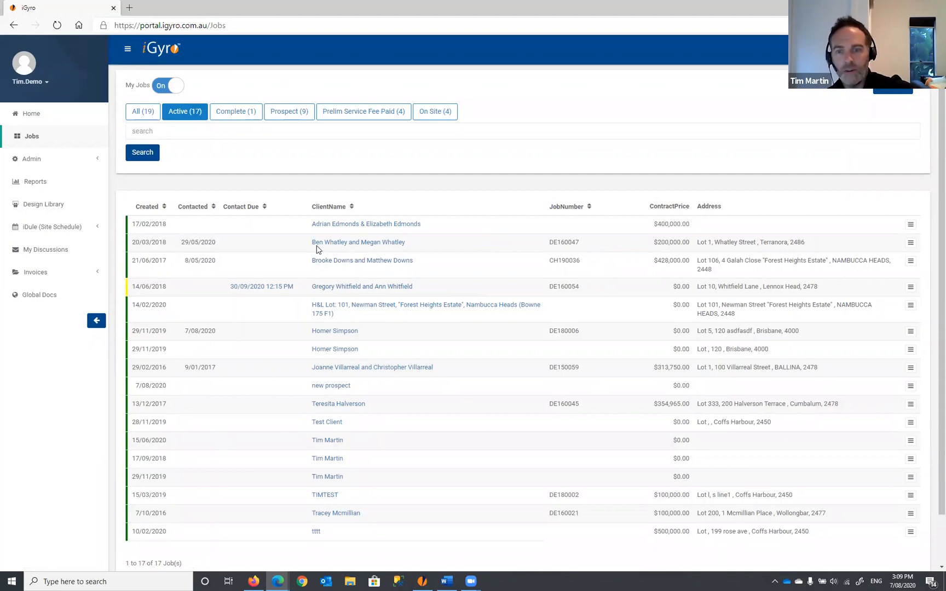
scroll(268, 203, down, 1)
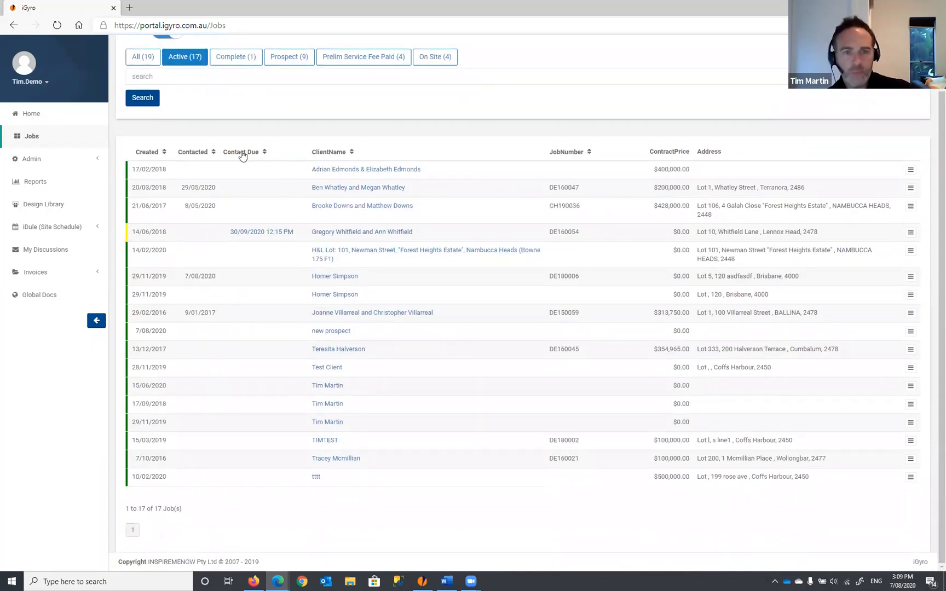
click(194, 157)
click(145, 155)
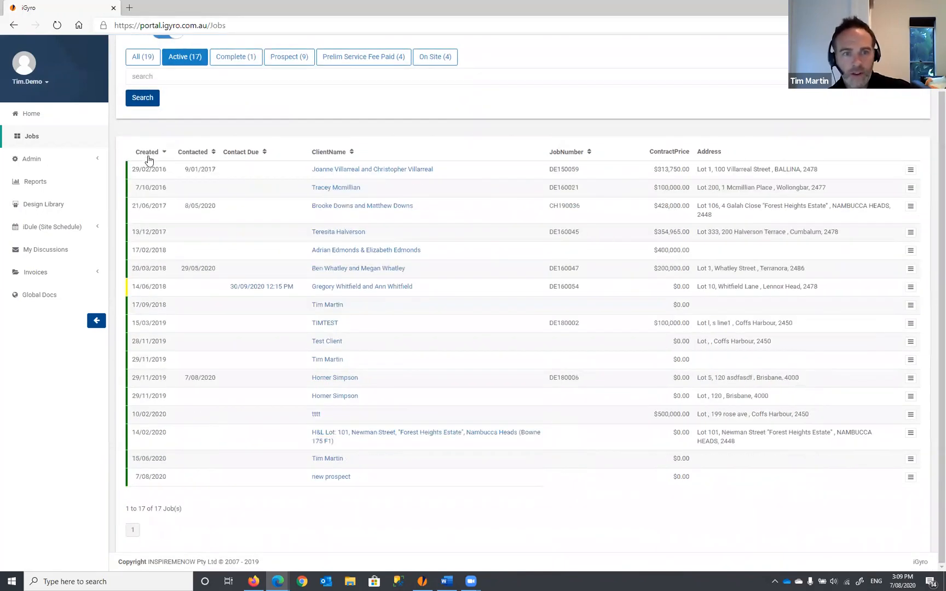
click(146, 156)
click(147, 155)
click(149, 157)
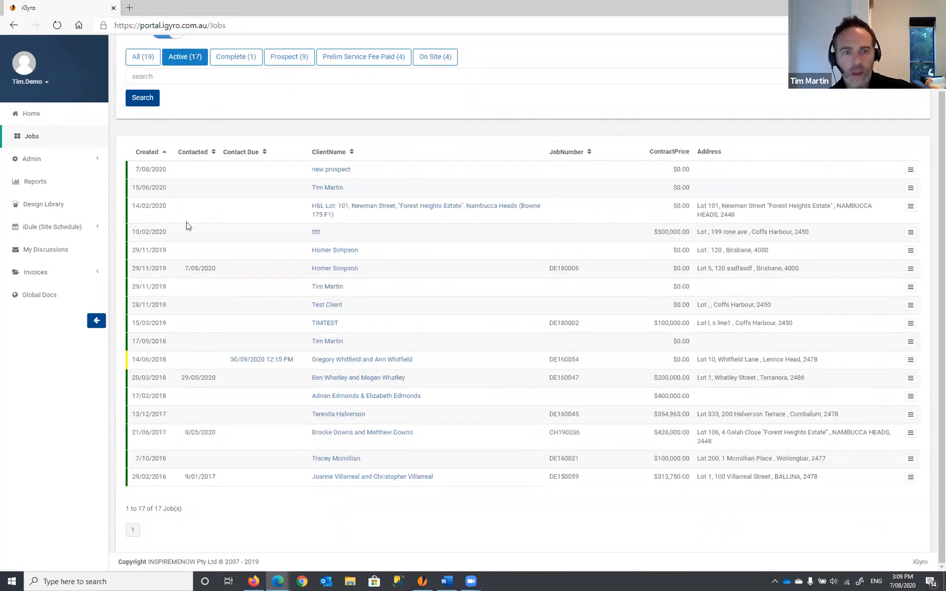
click(196, 156)
click(199, 157)
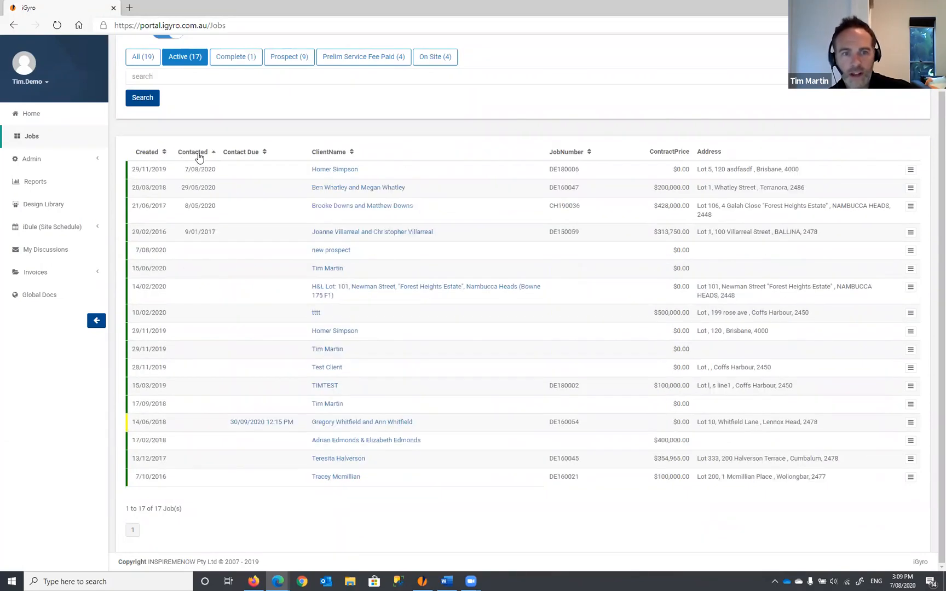
click(243, 156)
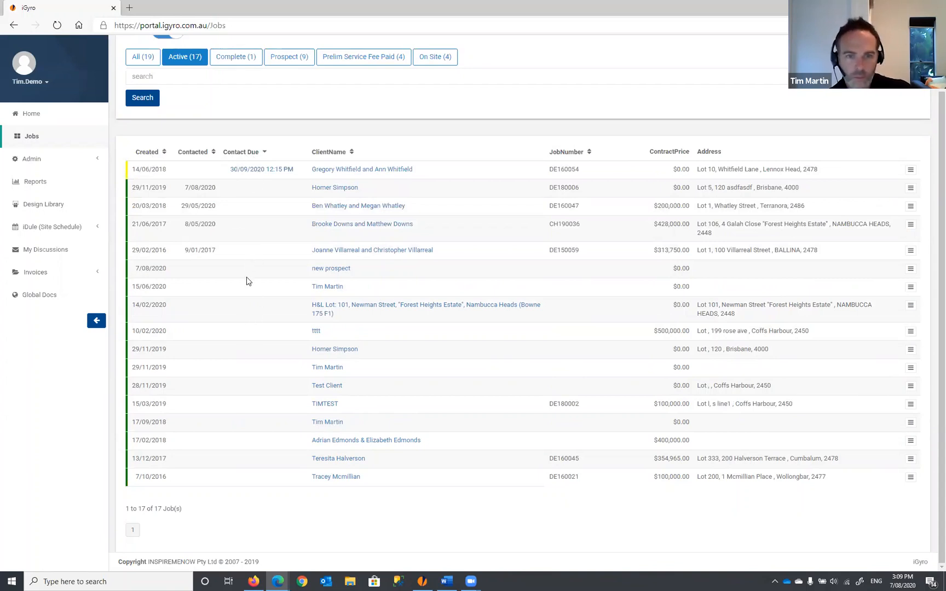
- Save a Contacted Client entry on 'new prospect' with Date Delivered cleared and due 8 July 2020
click(910, 270)
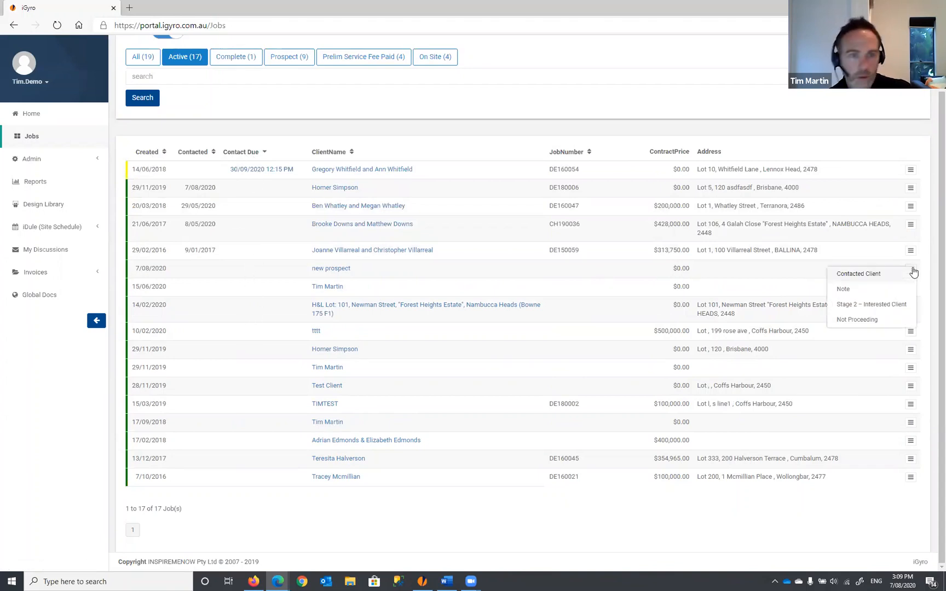
click(868, 275)
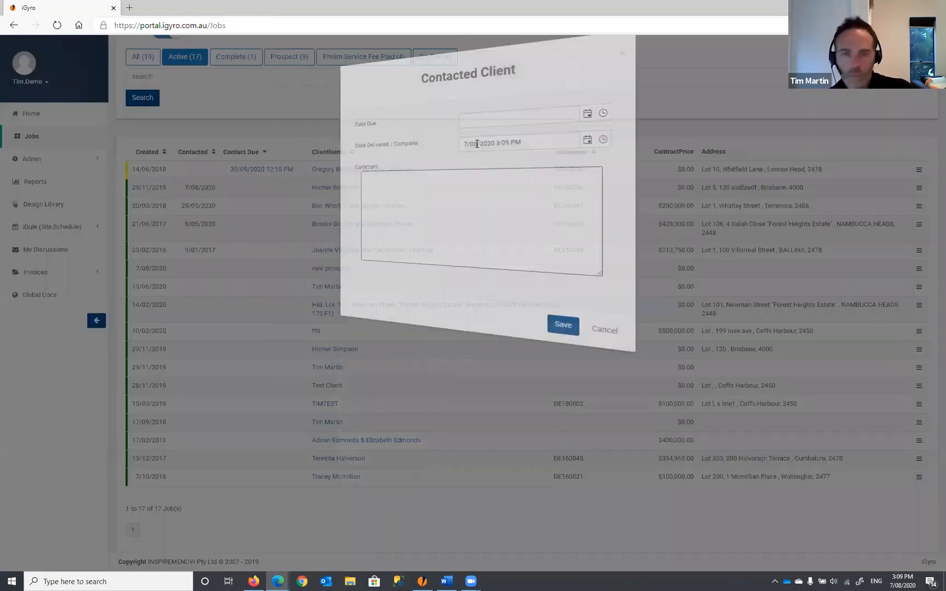
drag(539, 143, 424, 144)
key(BackSpace)
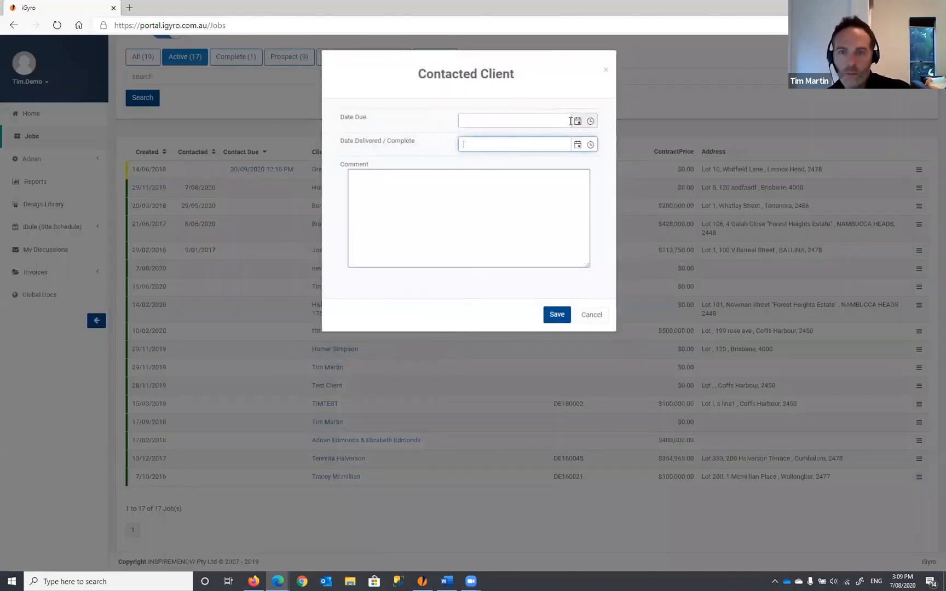
click(577, 121)
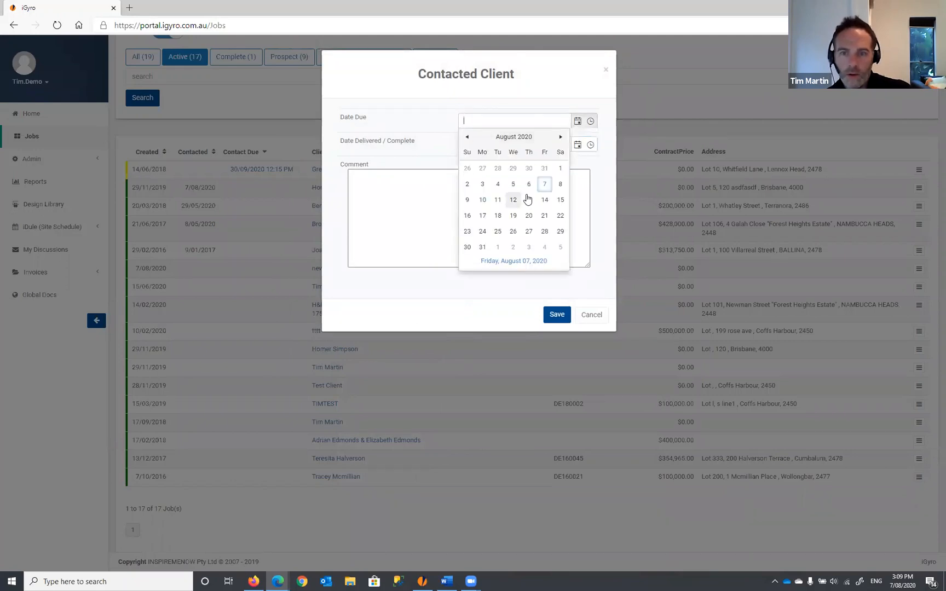
click(467, 137)
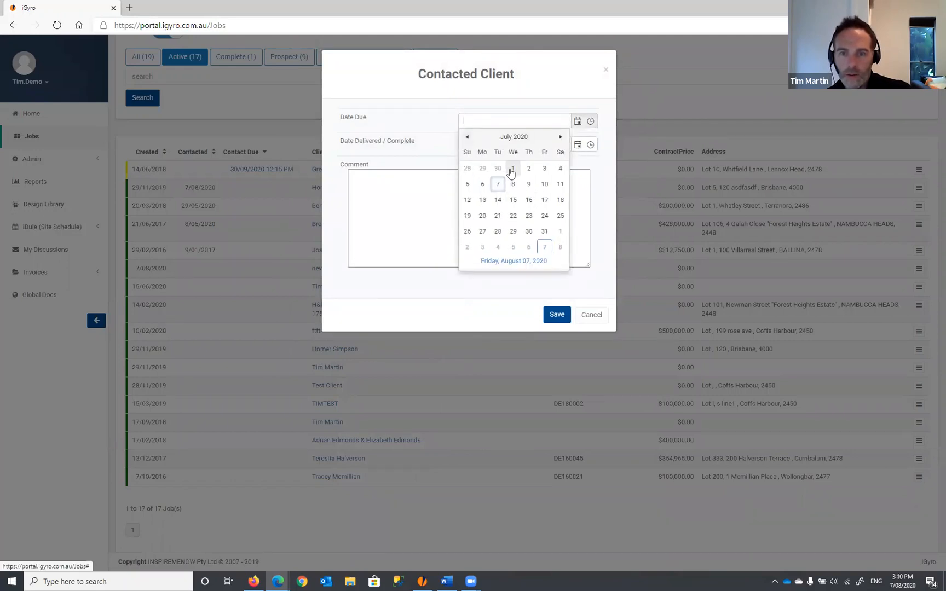
click(514, 185)
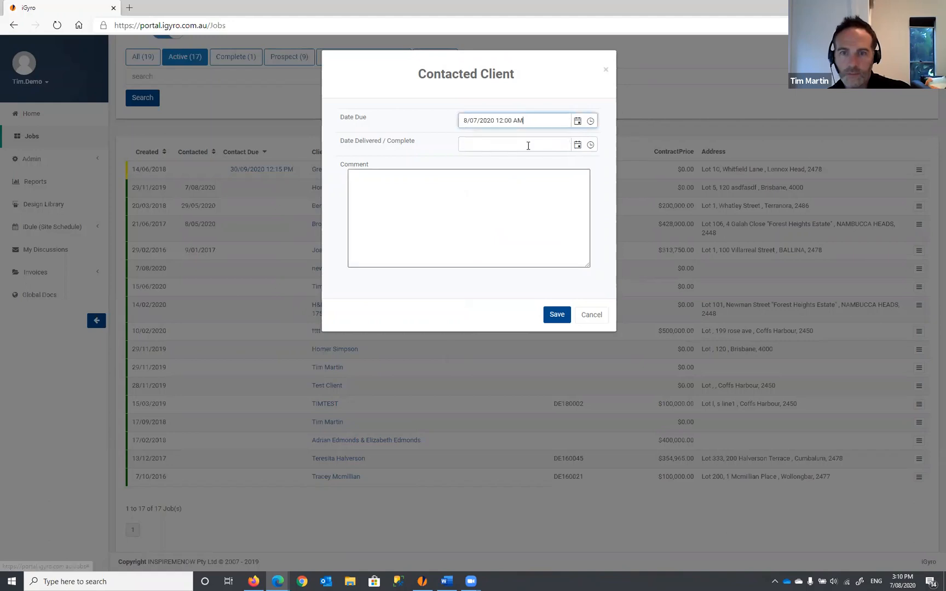
click(556, 318)
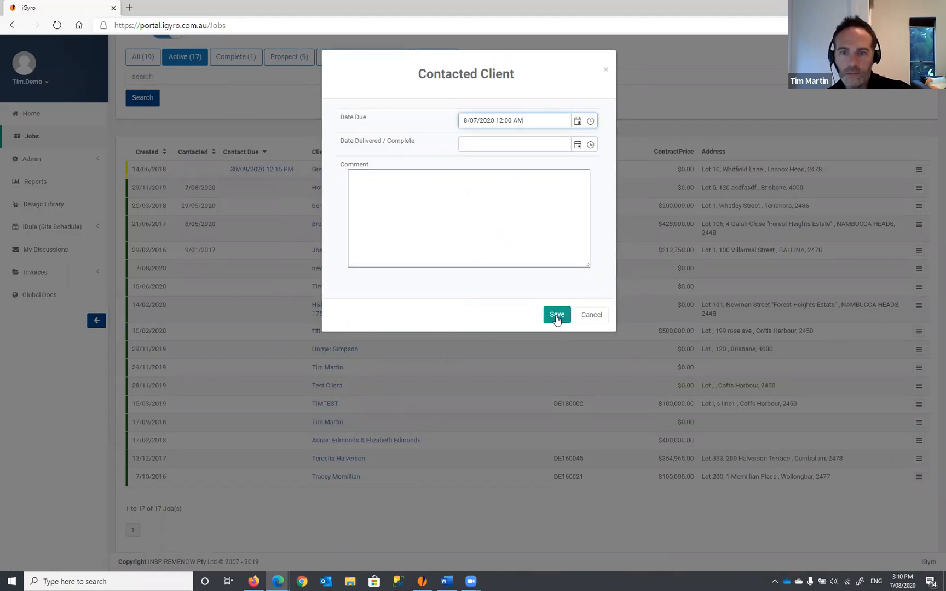
click(557, 319)
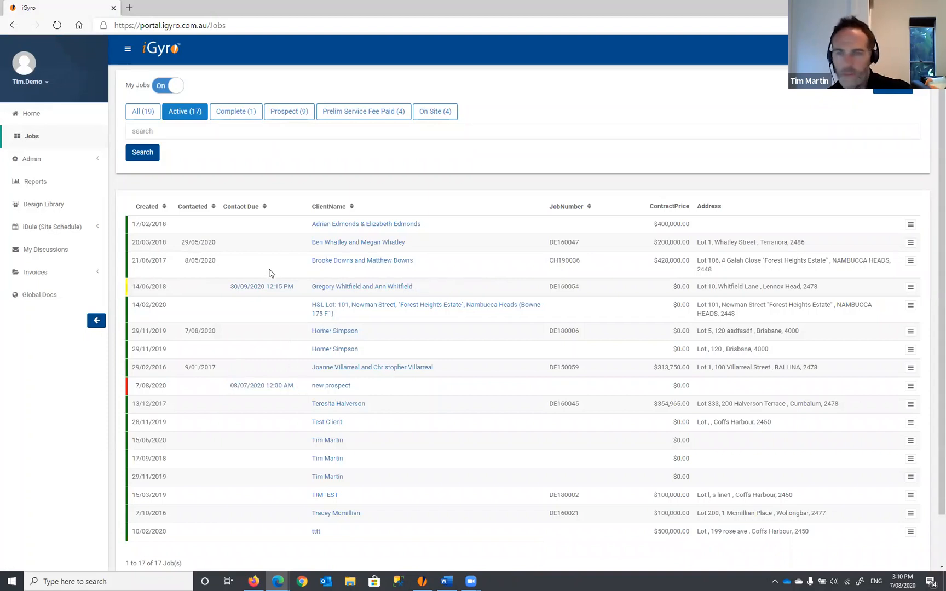
- Sort active jobs by Contact Due so the 08/07/2020 prospect is first, then open the second job's menu
click(247, 210)
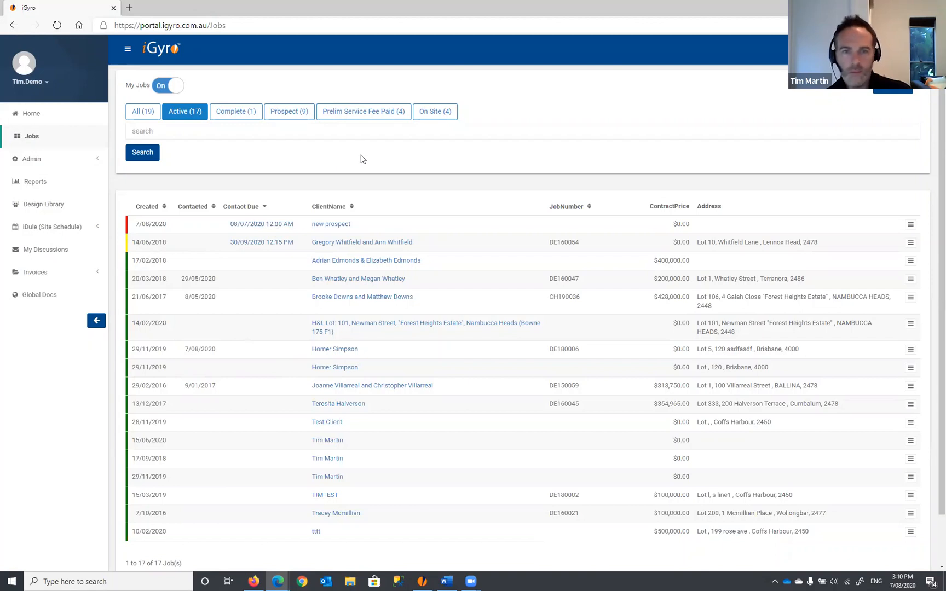
click(911, 243)
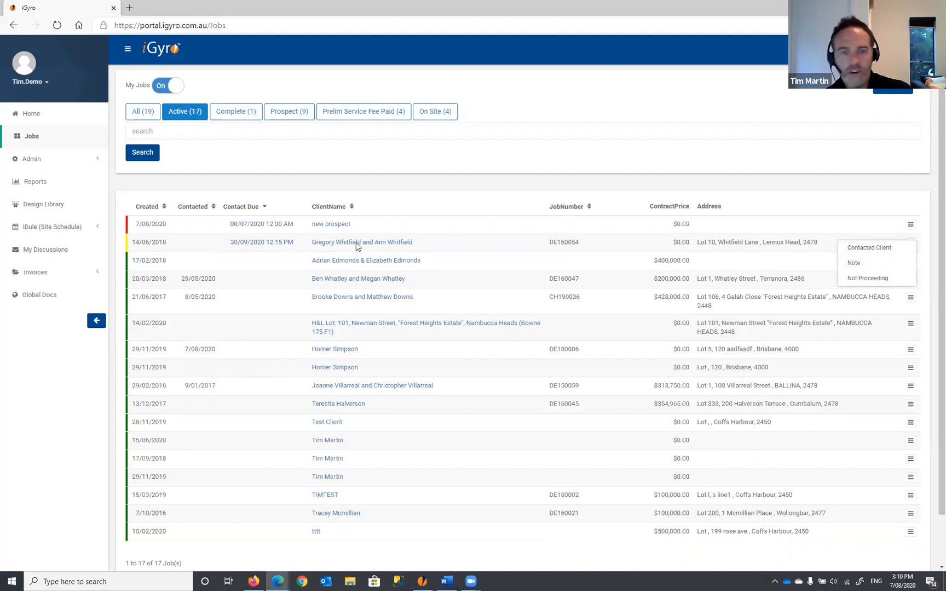
- Open the job due 30/09/2020, view its task list, and discard a new note
click(374, 245)
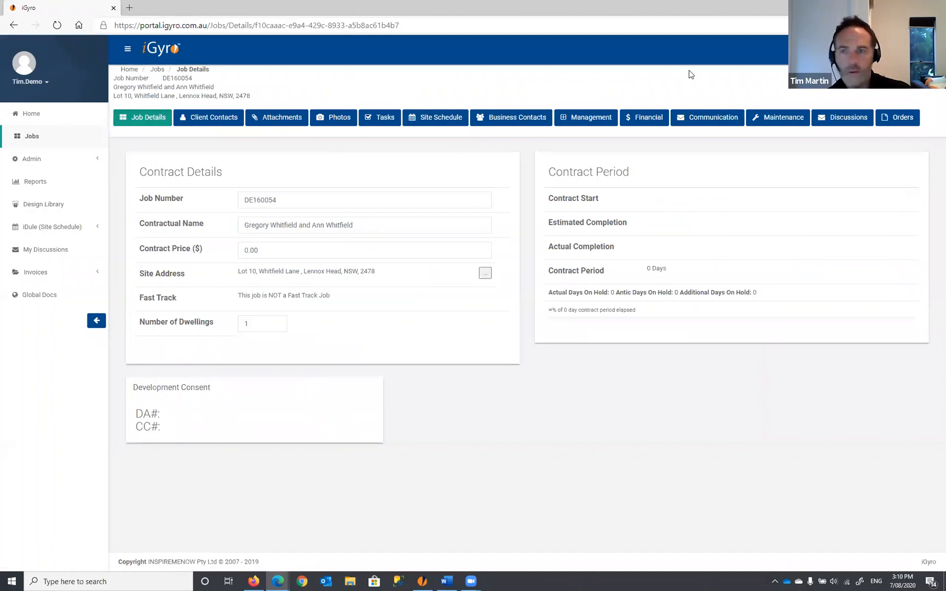
click(383, 120)
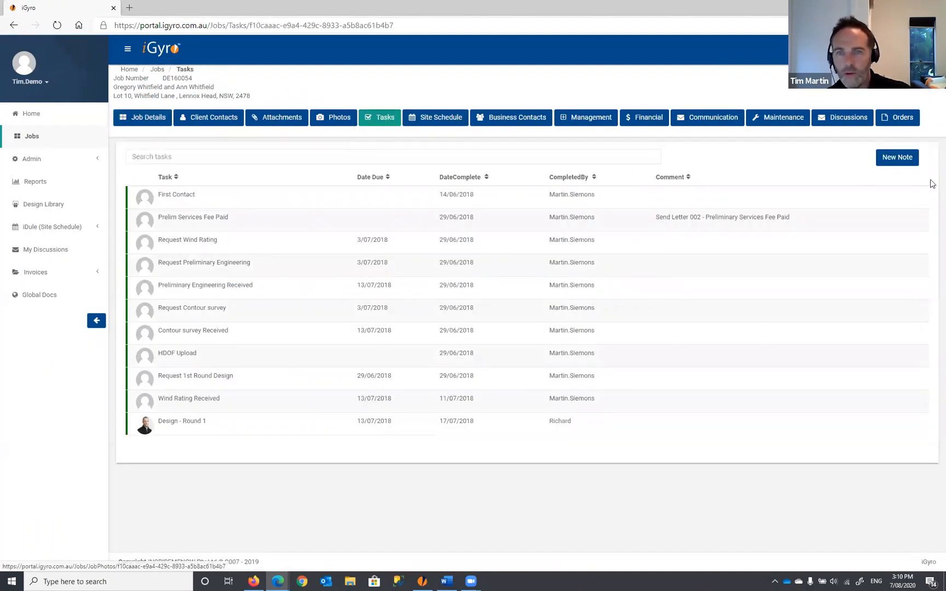
click(903, 158)
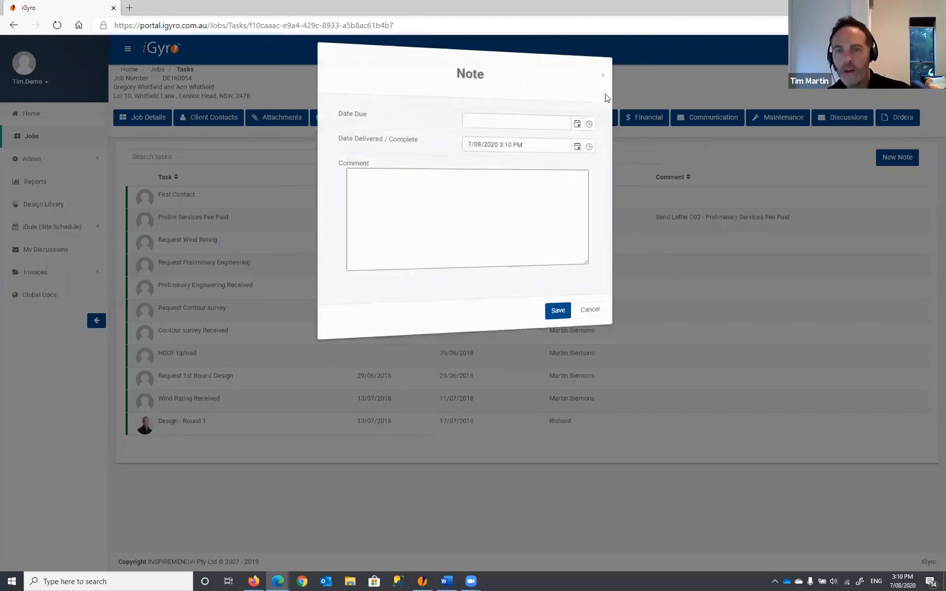
click(608, 69)
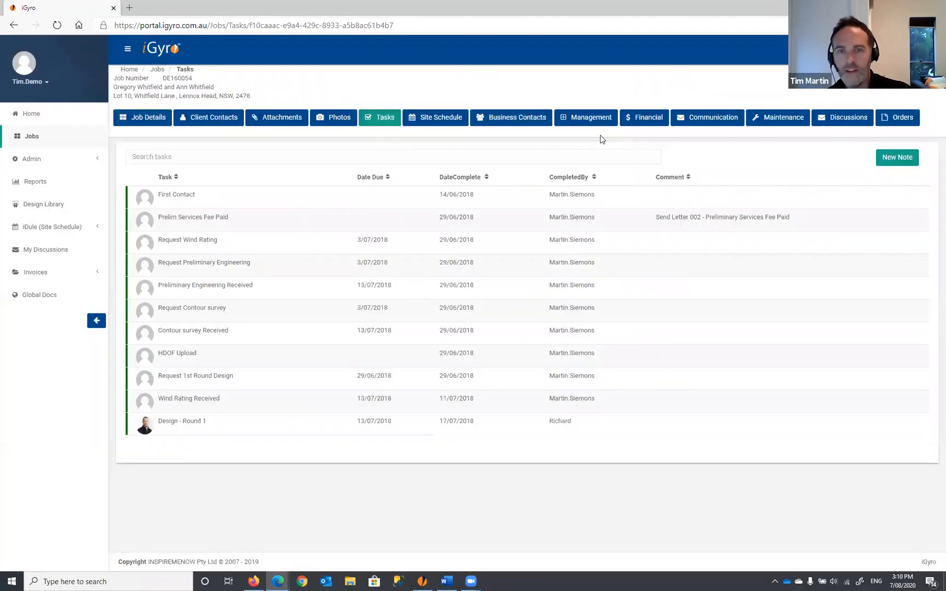
- Review the job's communications, discard a new contacted-client entry, and return to the jobs list
click(715, 123)
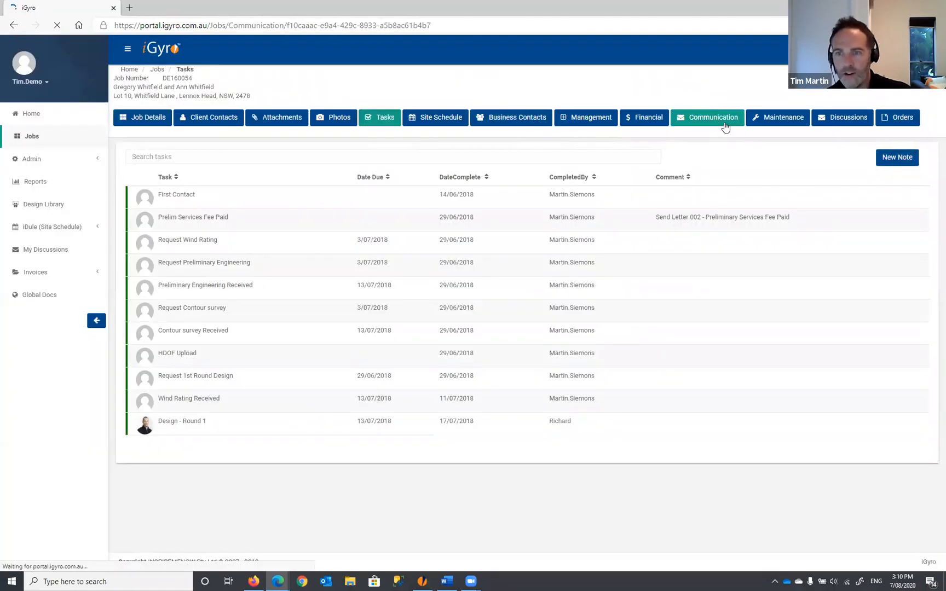
click(863, 156)
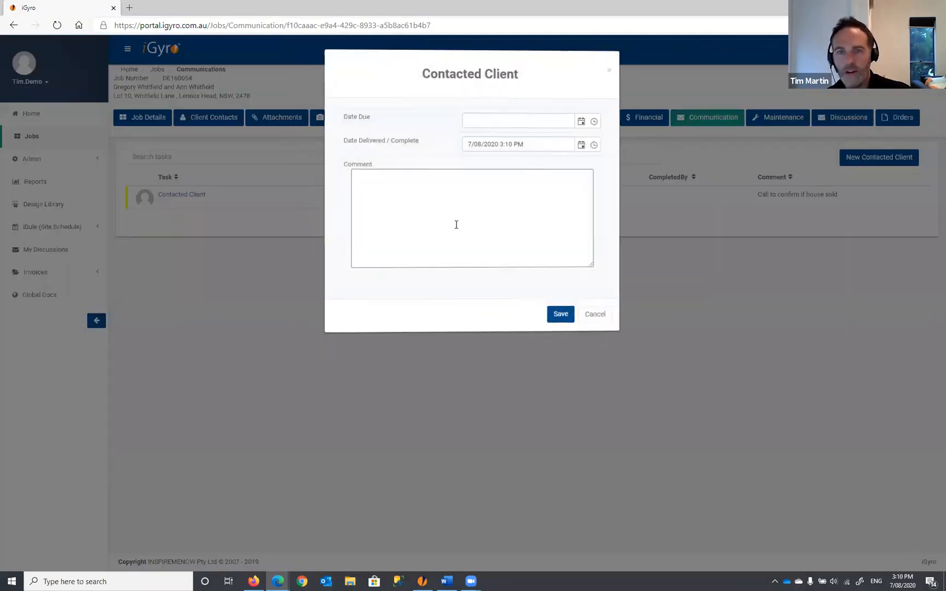
click(610, 69)
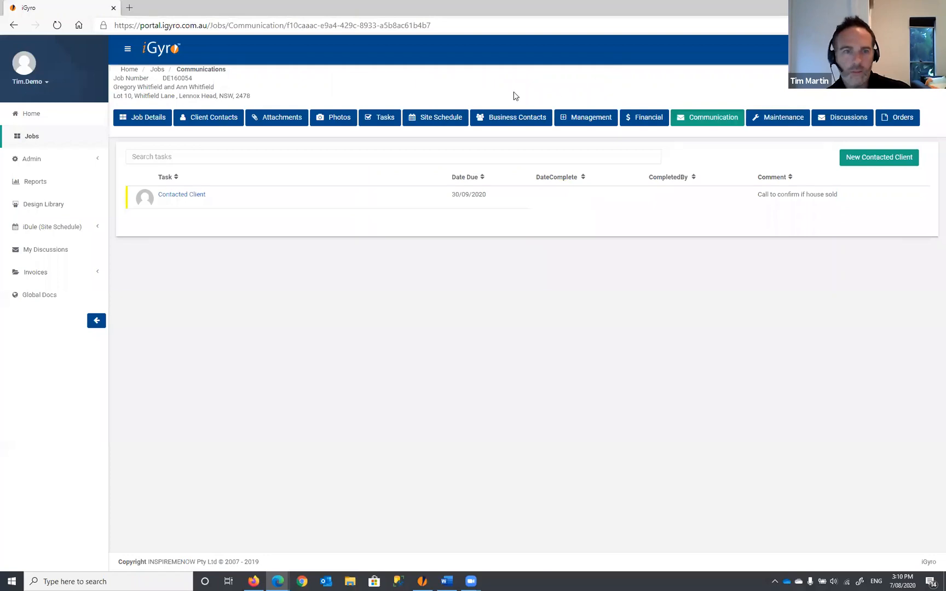
click(157, 124)
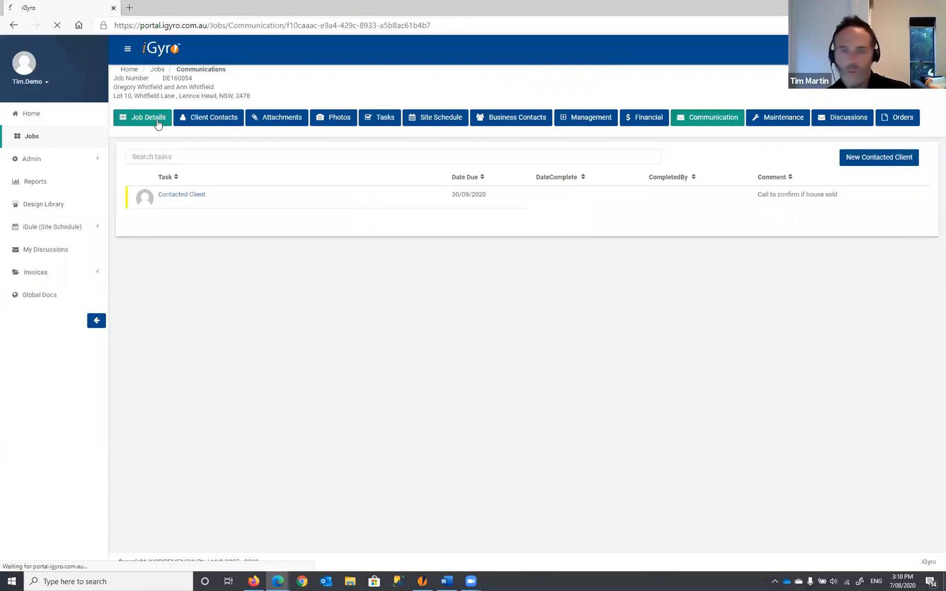
click(29, 140)
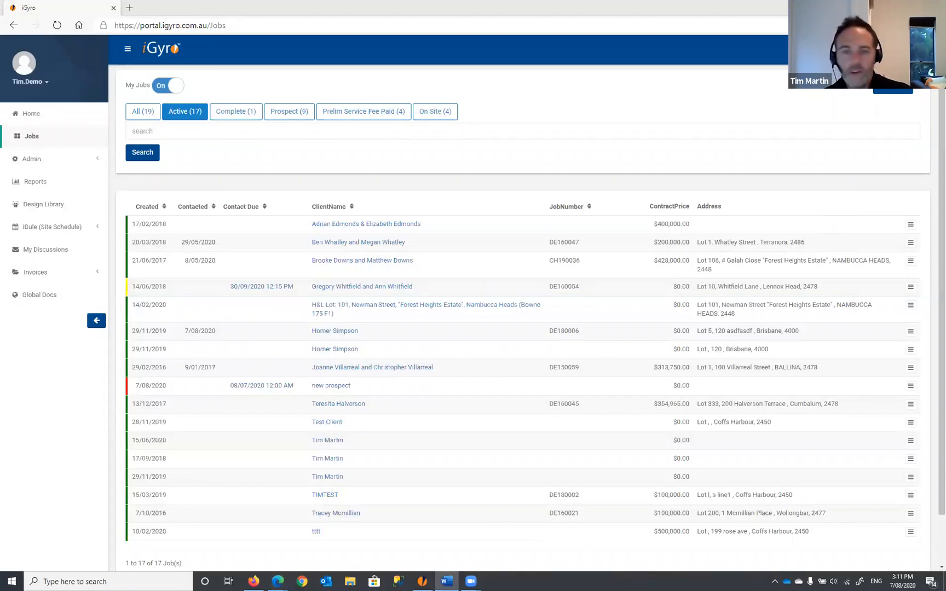
- Scroll through the Form Letters1 client questionnaire in Word, then switch back to iGyro Jobs
scroll(476, 208, down, 5)
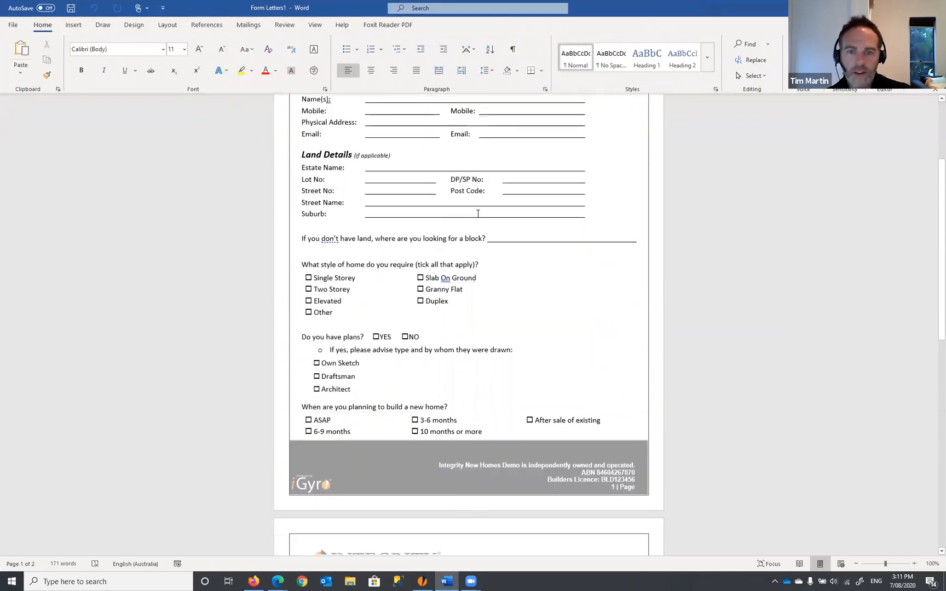
scroll(478, 213, down, 2)
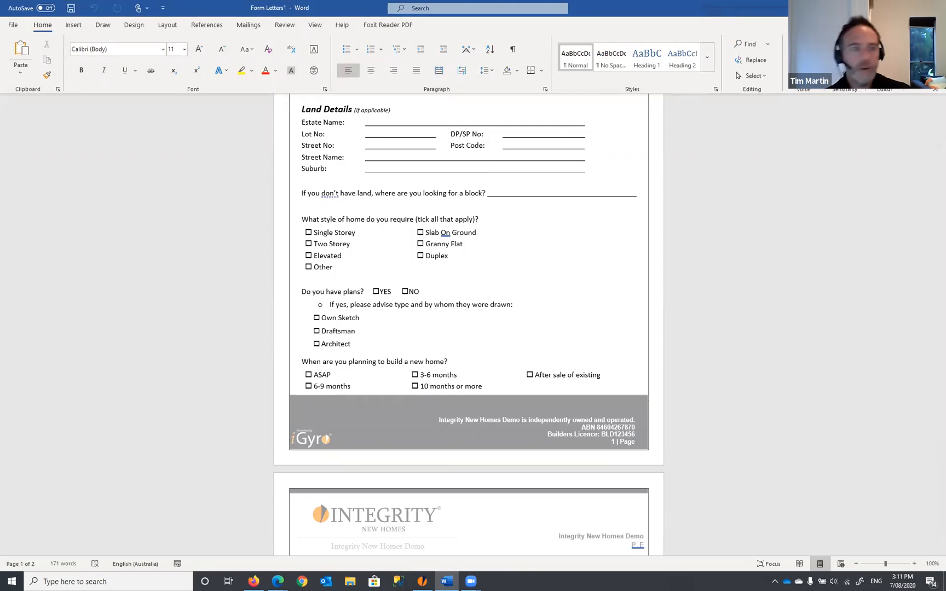
key(alt+Tab)
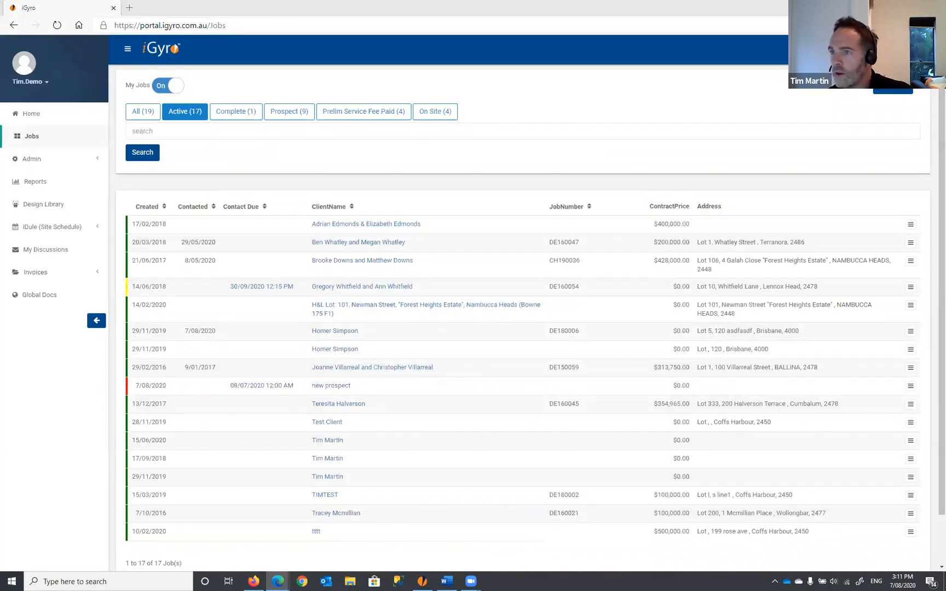
- Switch to the Integrity New Homes Coffs Harbour Contact Us page in the other Edge window
key(alt+Tab)
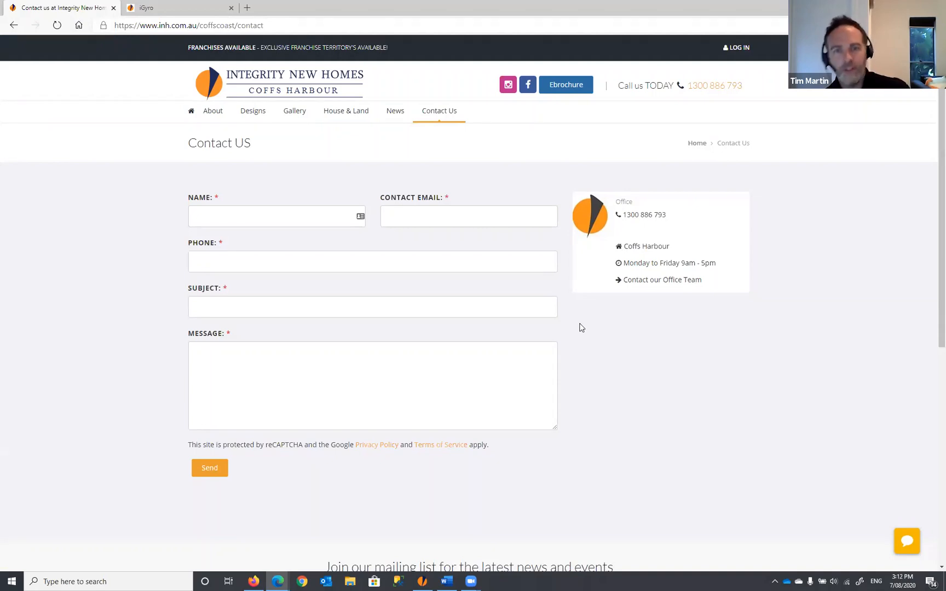
- Switch to the Help Us Help You survey tab and scroll through its opening section
click(171, 10)
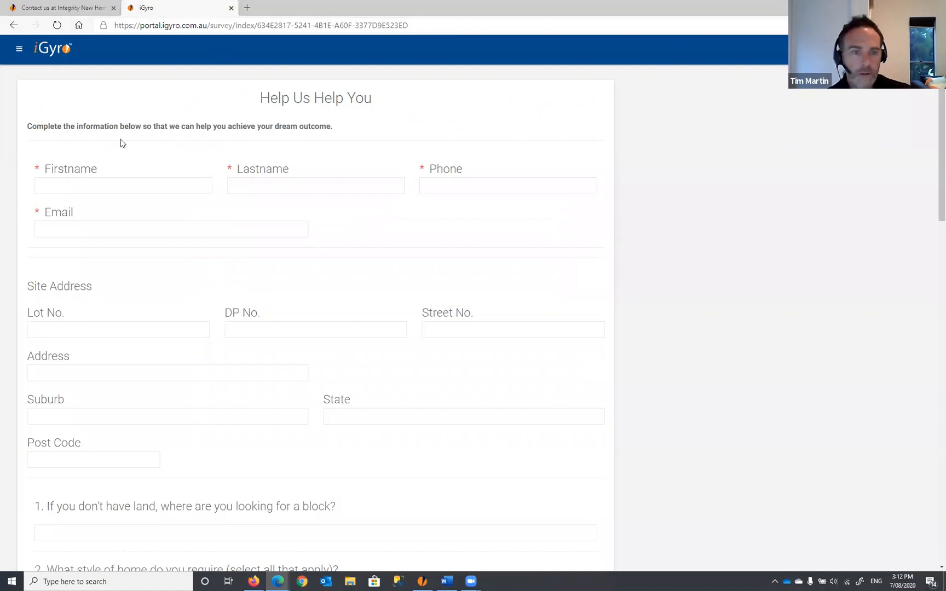
scroll(220, 130, down, 18)
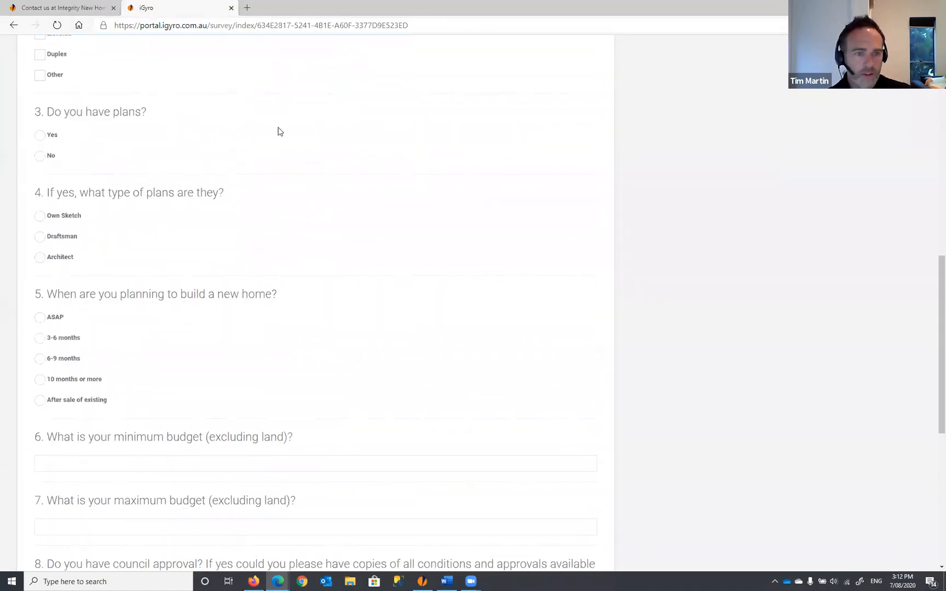
scroll(291, 163, down, 2)
scroll(295, 175, up, 10)
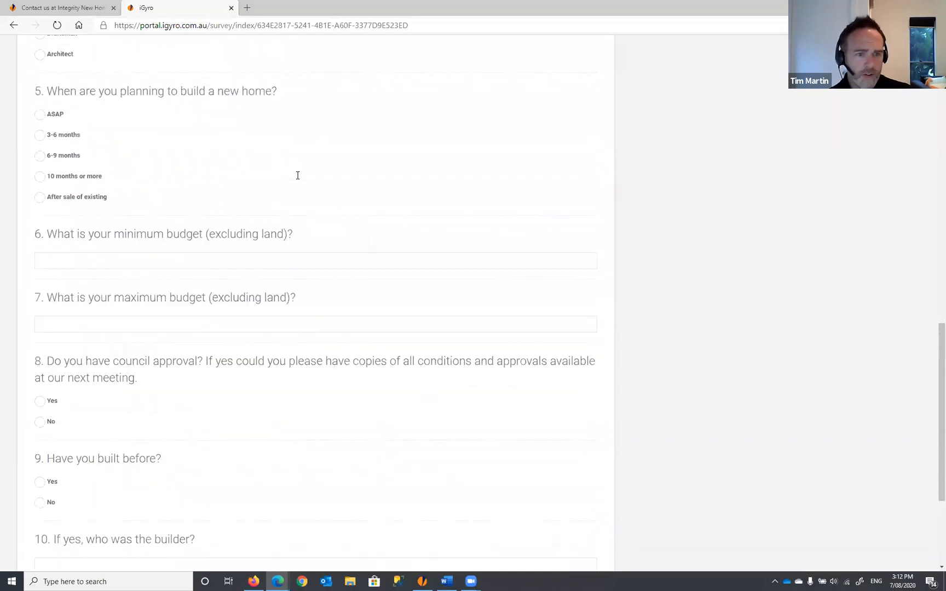
scroll(298, 176, up, 9)
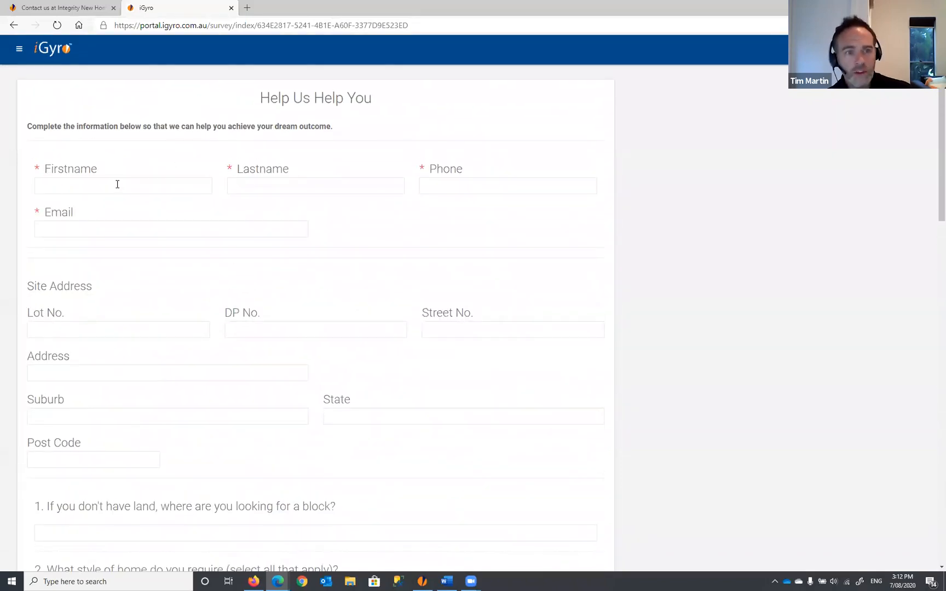
- Step through the Firstname, Lastname, Phone and Email fields, then scroll down to Submit
click(117, 184)
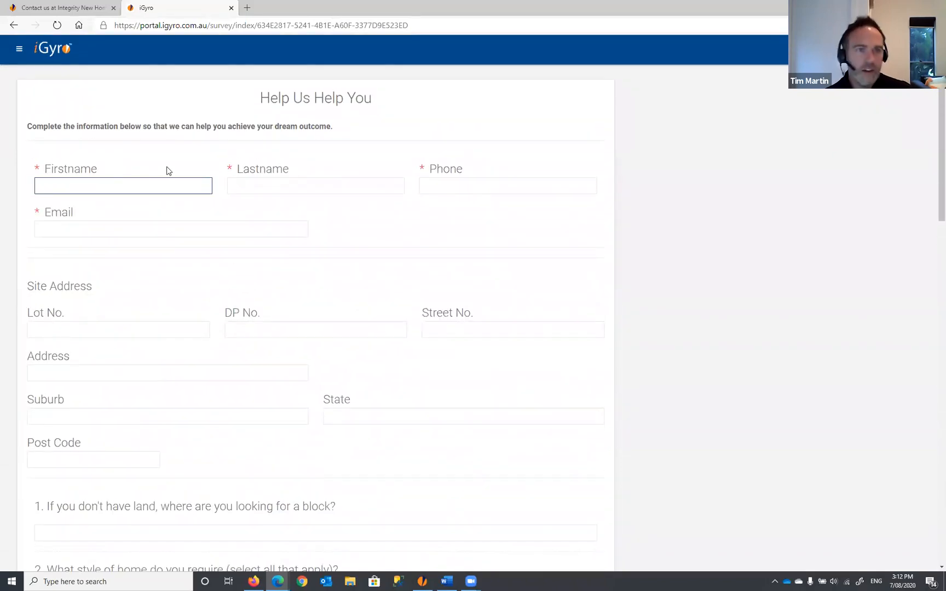
click(386, 188)
click(422, 188)
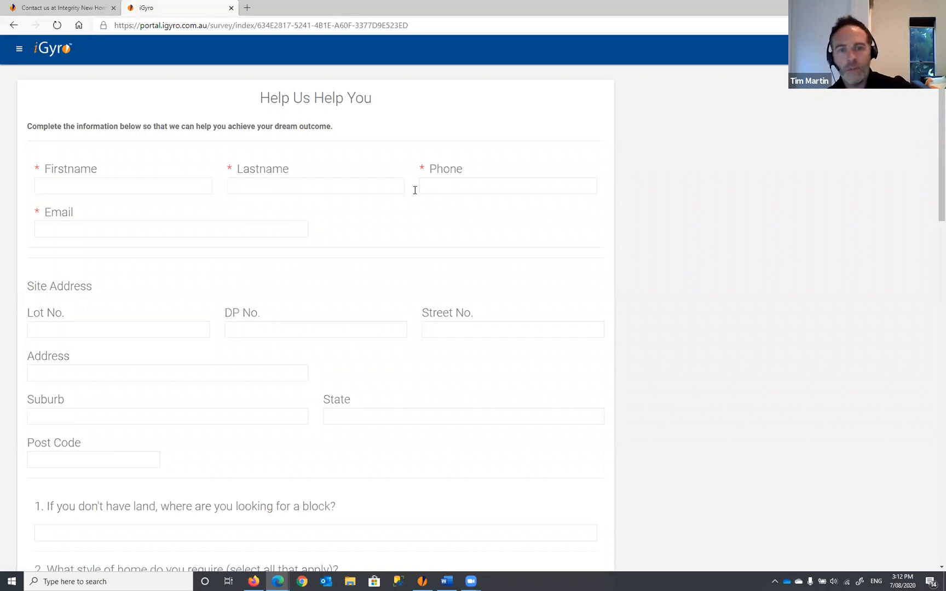
click(278, 228)
click(387, 215)
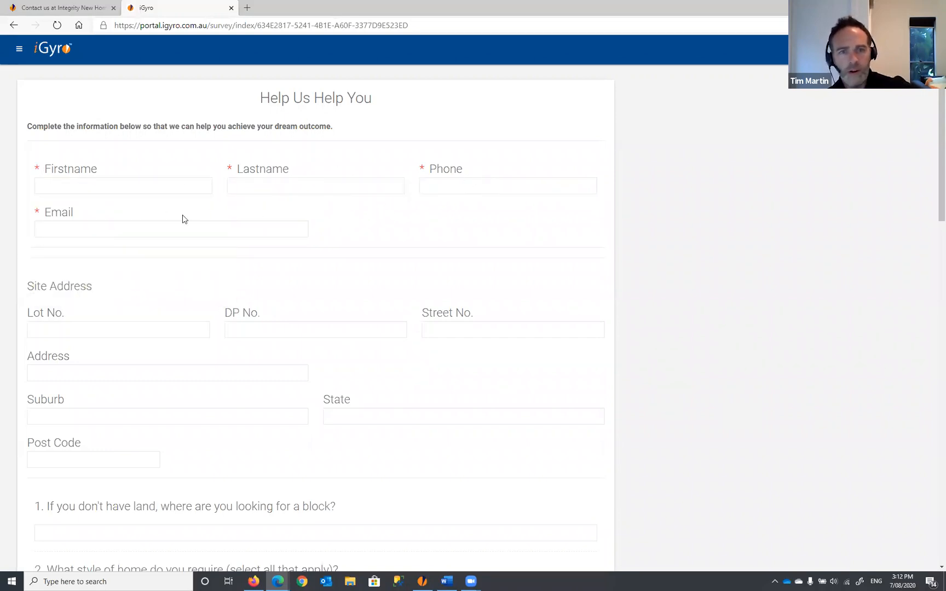
scroll(393, 232, down, 3)
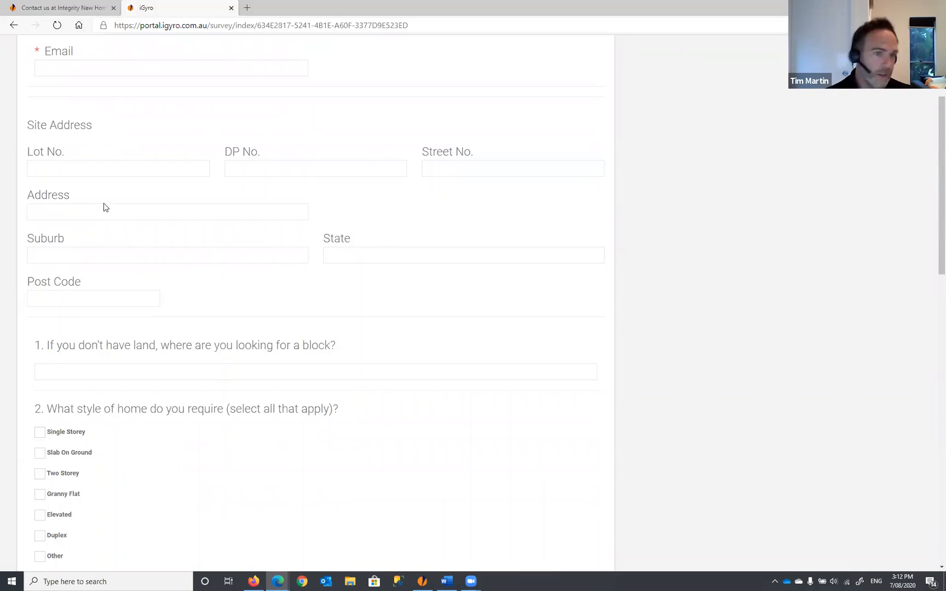
scroll(142, 211, down, 9)
scroll(146, 213, down, 7)
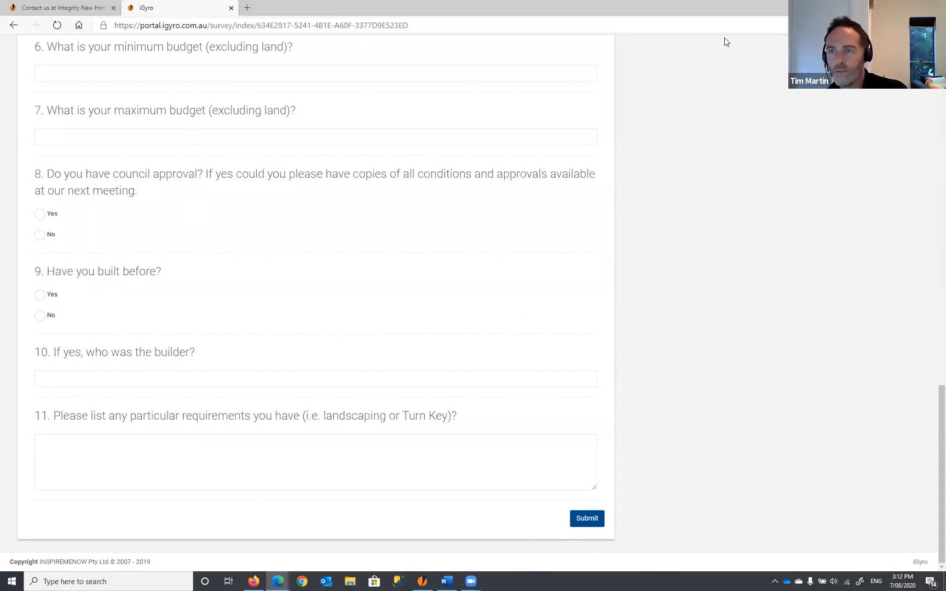
- Restore the survey window from full screen and reposition and resize it over the jobs page
key(super+Down)
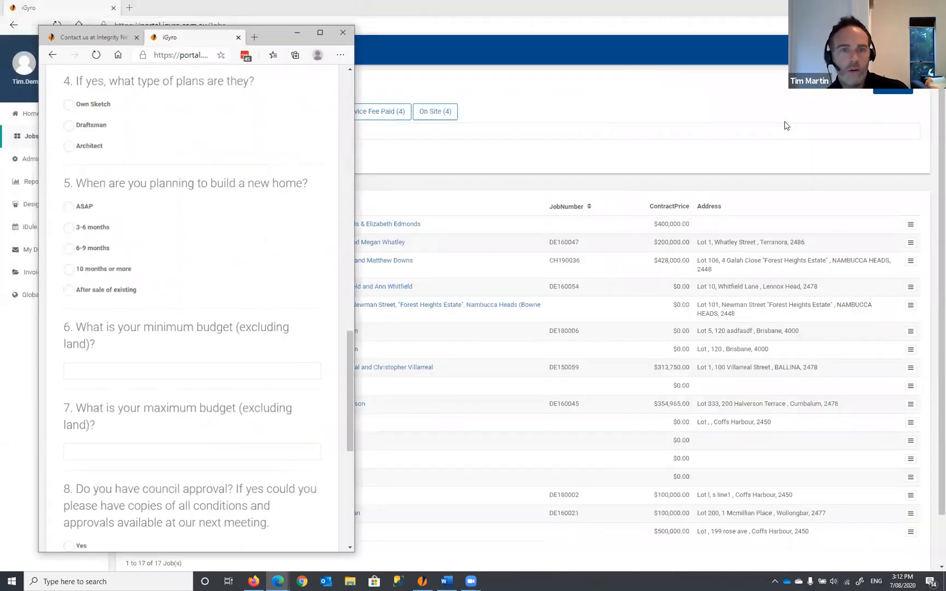
drag(265, 35, 490, 29)
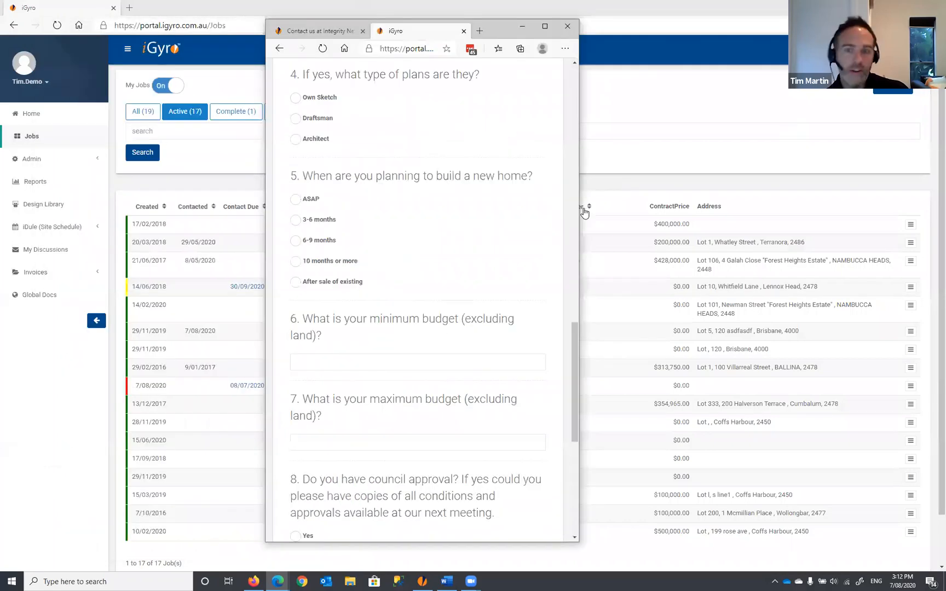
drag(572, 332, 531, 460)
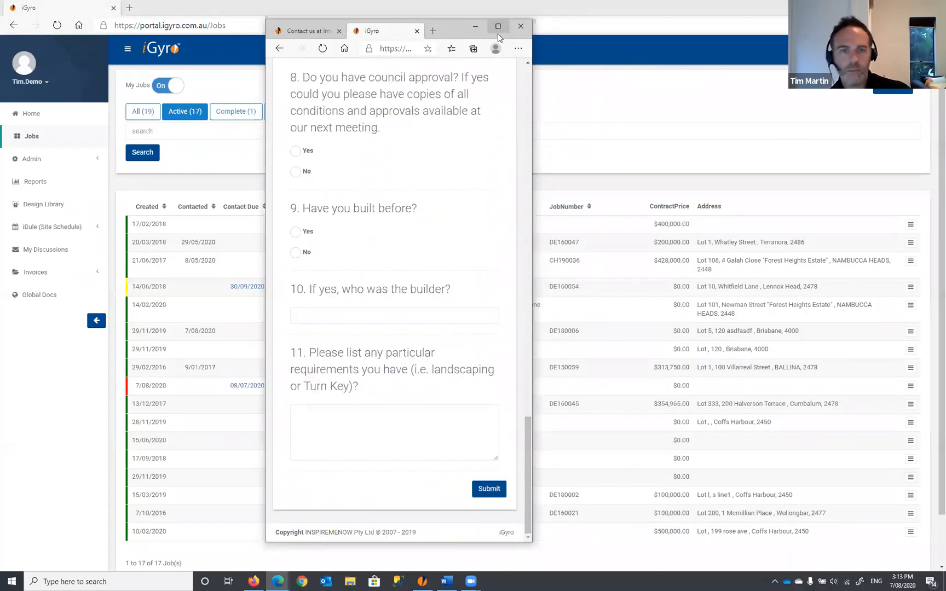
- Answer Yes to council approval and No to having built before, then close the survey window
click(296, 151)
click(296, 232)
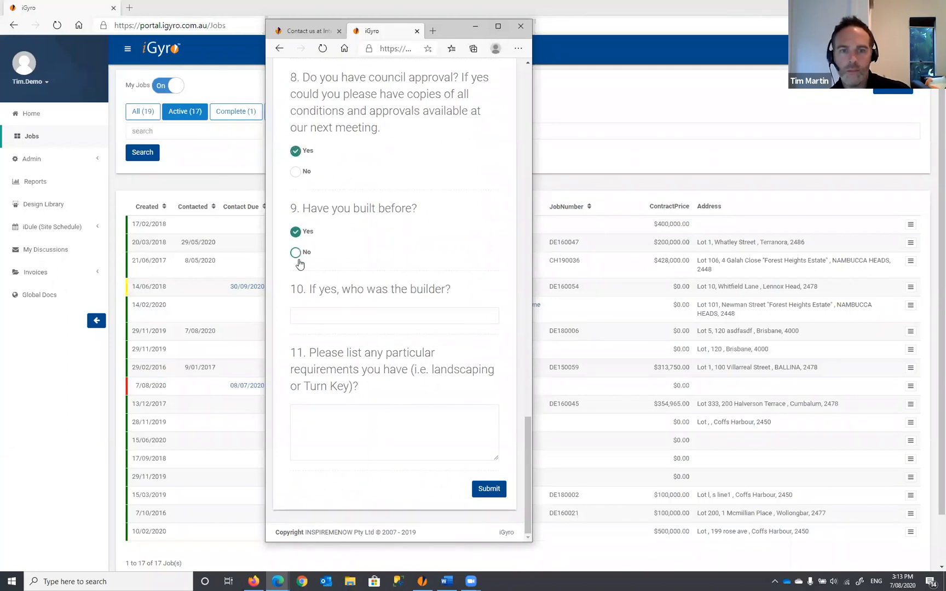
click(296, 252)
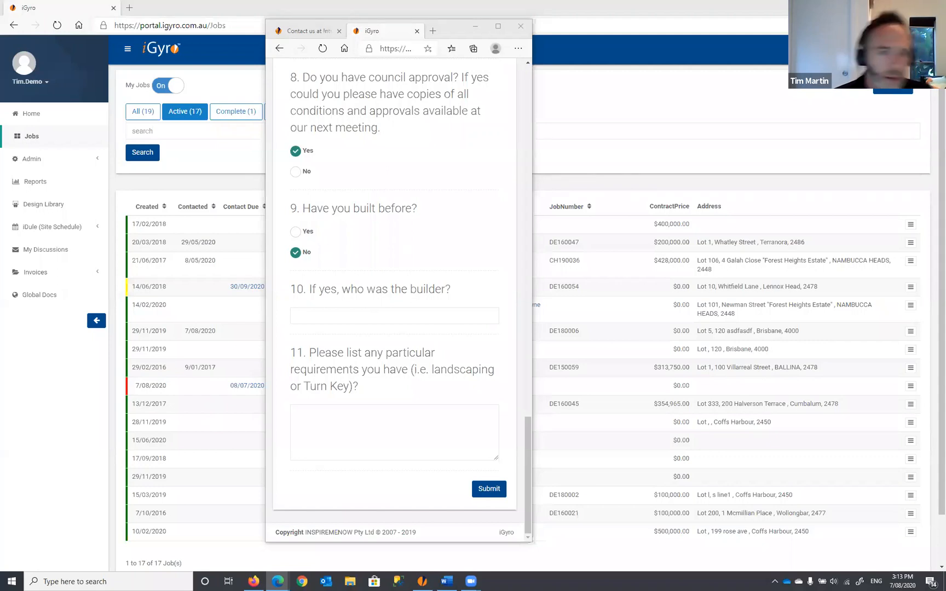
click(243, 161)
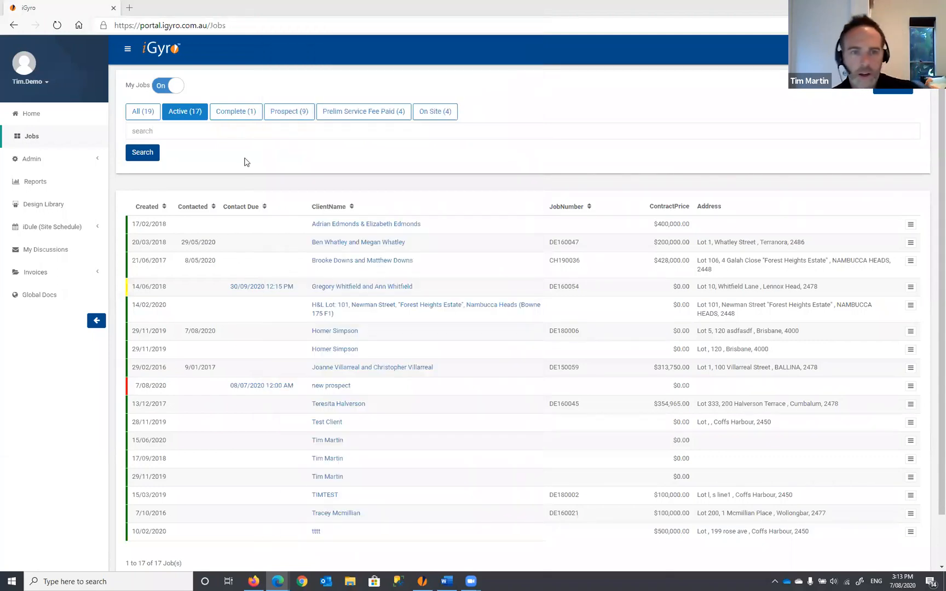
- Filter the jobs list to the 9 Prospect jobs and open an empty New Job form
click(284, 116)
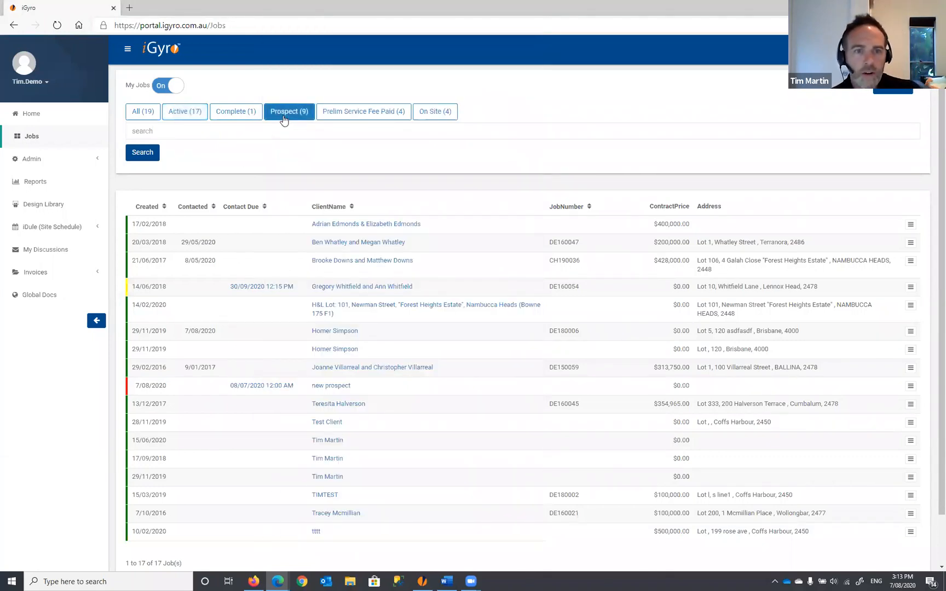
click(288, 115)
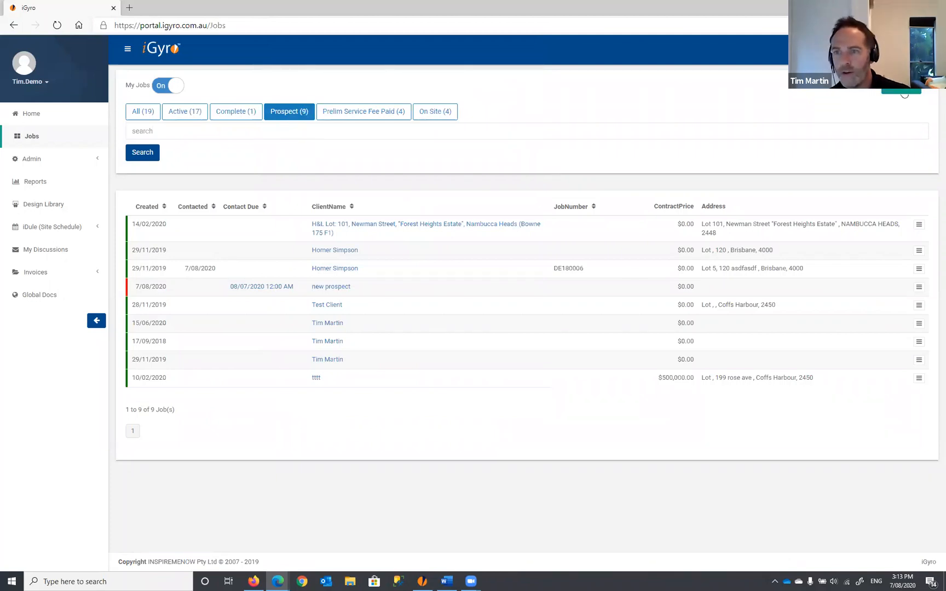
click(902, 91)
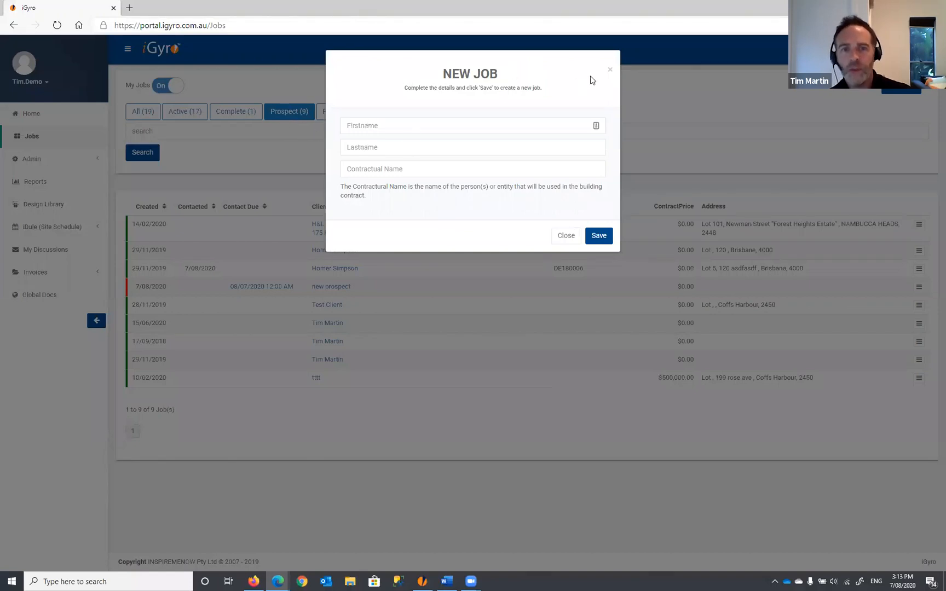
- Dismiss the empty New Job form with its × button, adding no job
click(610, 72)
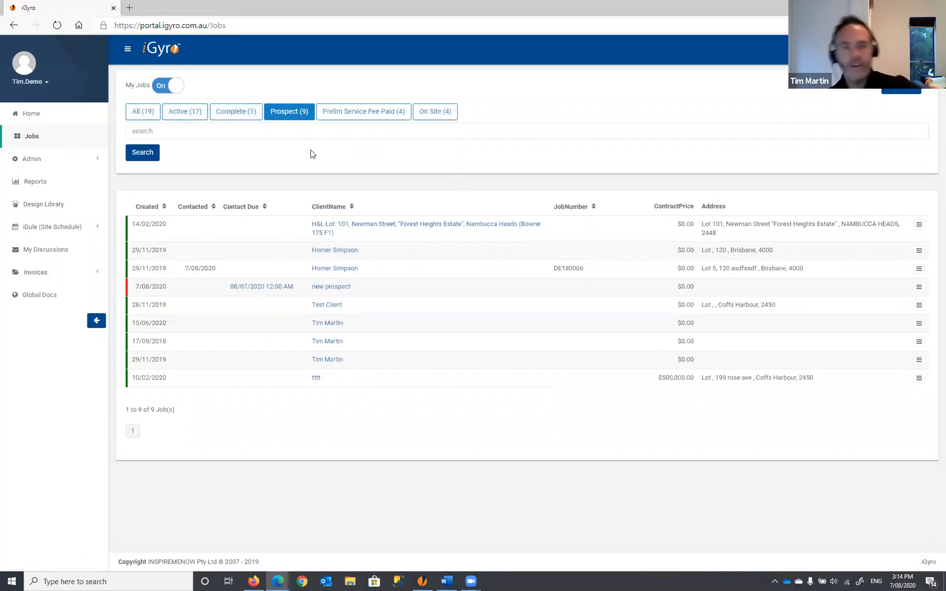
- Go through Admin > Group Settings > Global Settings to the Projected Revenue Settings page
click(50, 163)
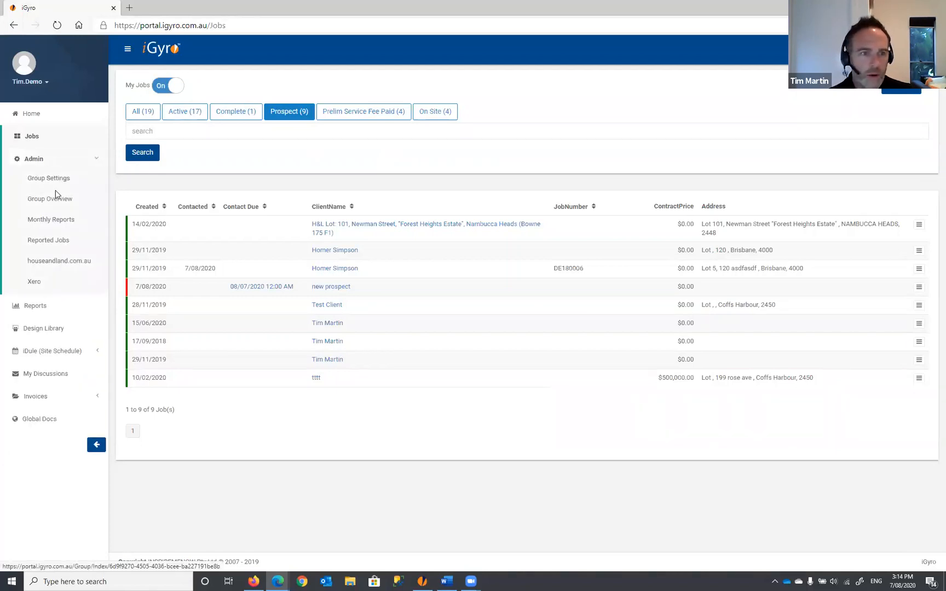
click(48, 183)
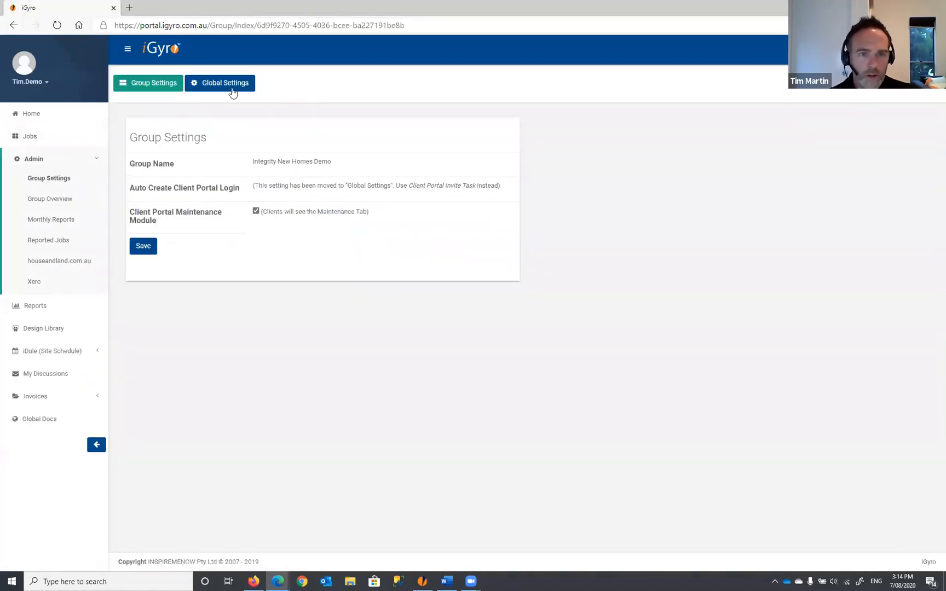
click(237, 87)
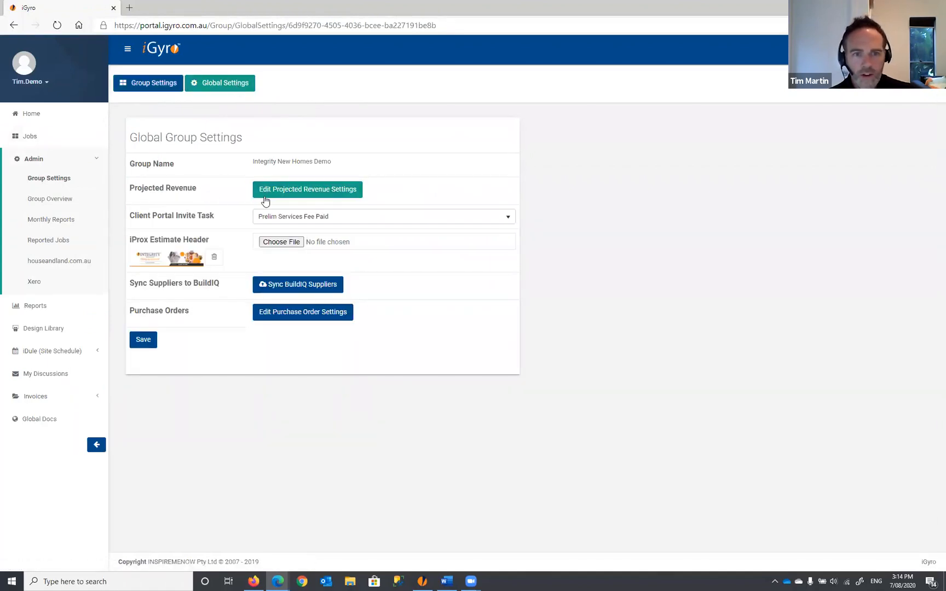
click(317, 192)
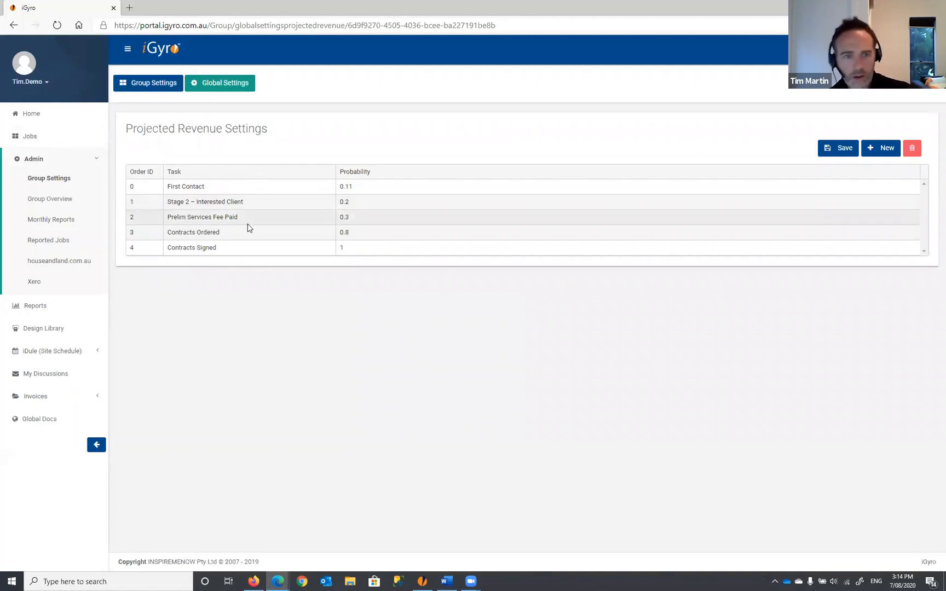
- Select the Stage 2 – Interested Client row and edit its 0.2 probability value
click(192, 205)
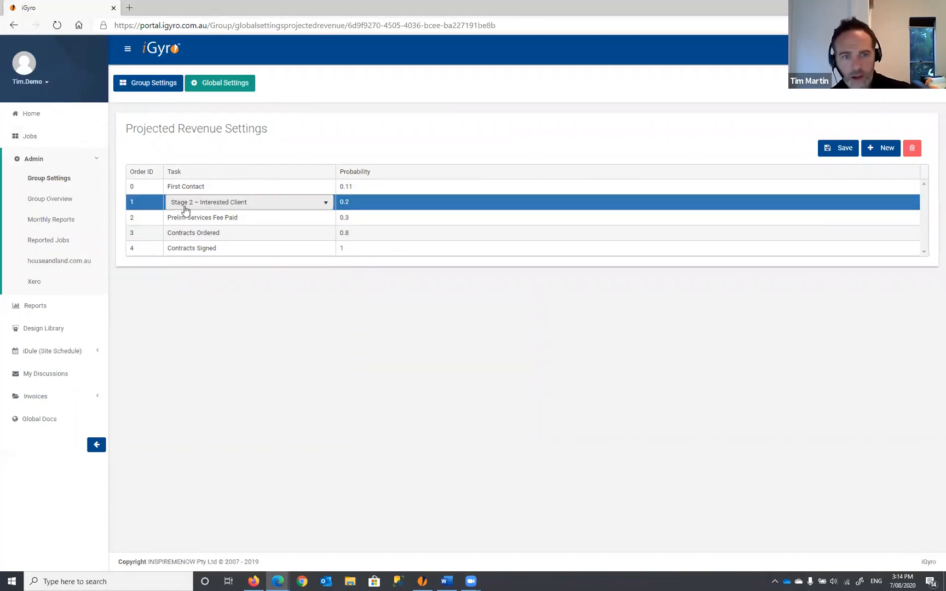
click(361, 203)
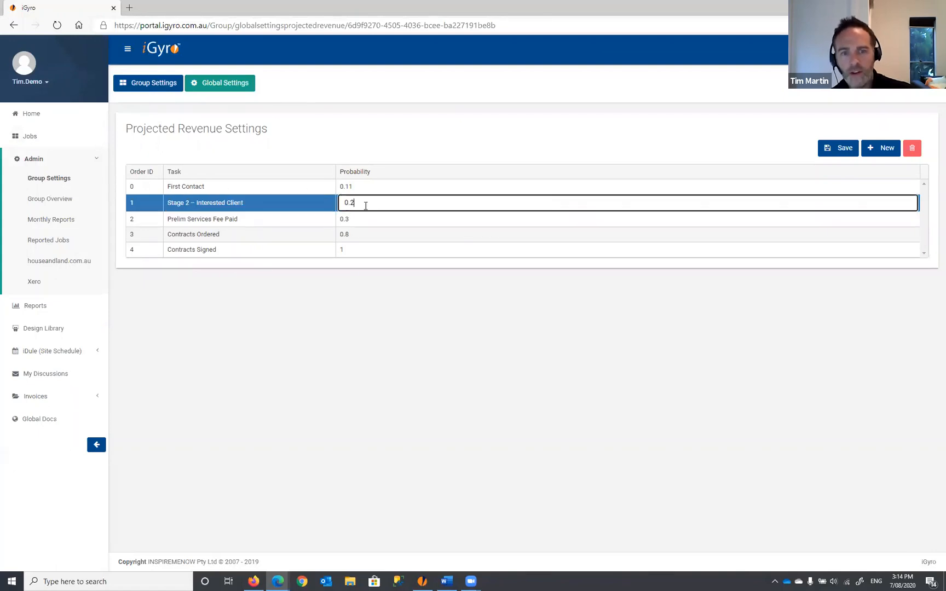
click(332, 279)
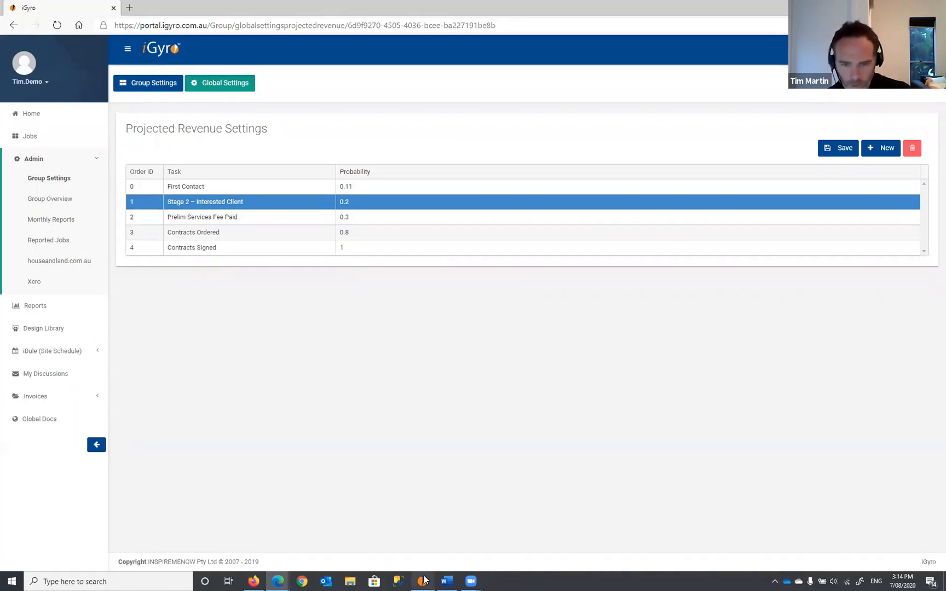
mouse_move(422, 580)
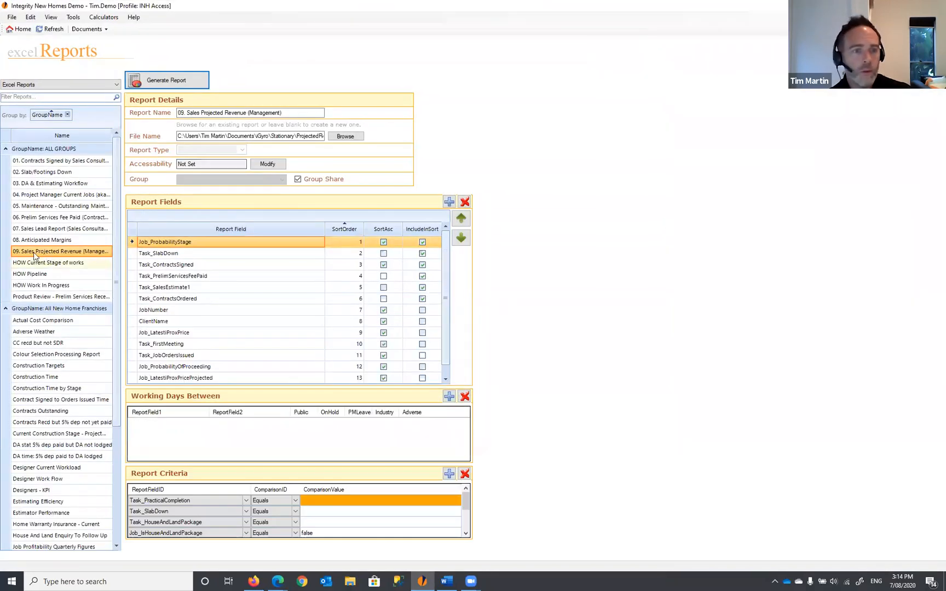
- Generate the 09. Sales Projected Revenue (Management) report and scroll the resulting ProjectedRevenue.xlsx pivot
click(165, 83)
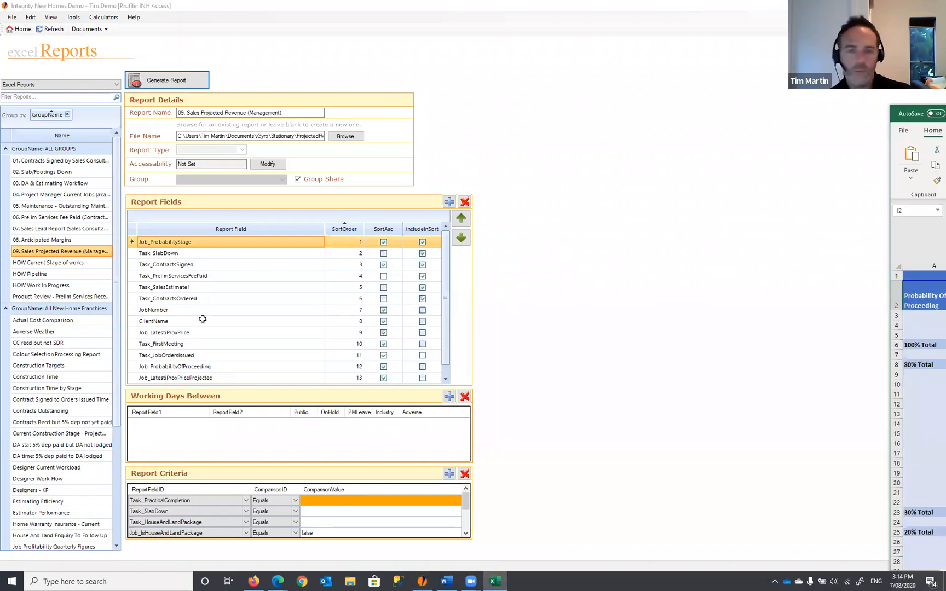
scroll(195, 257, down, 4)
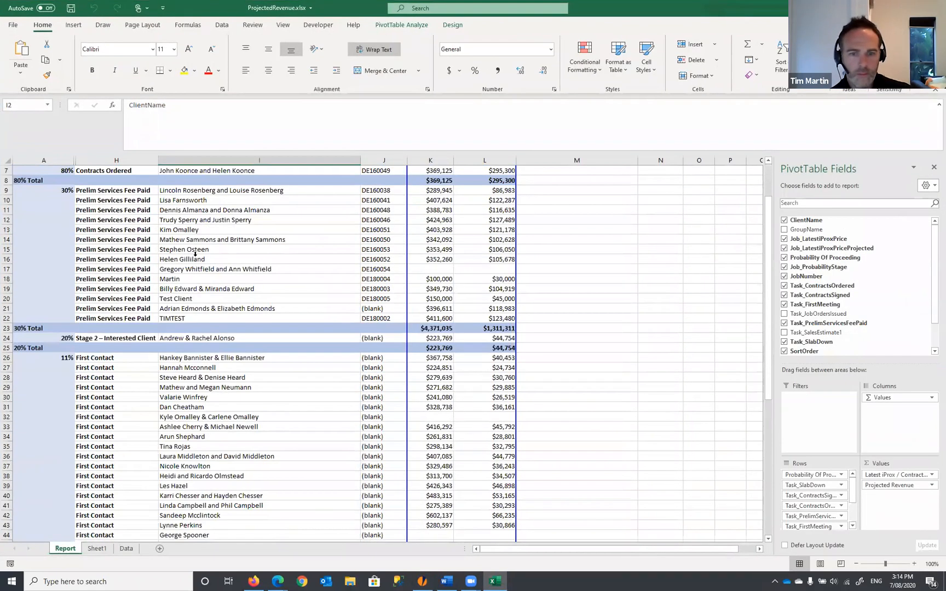
- Point out a client entry and highlight the 11% First Contact rows in the pivot table
click(199, 278)
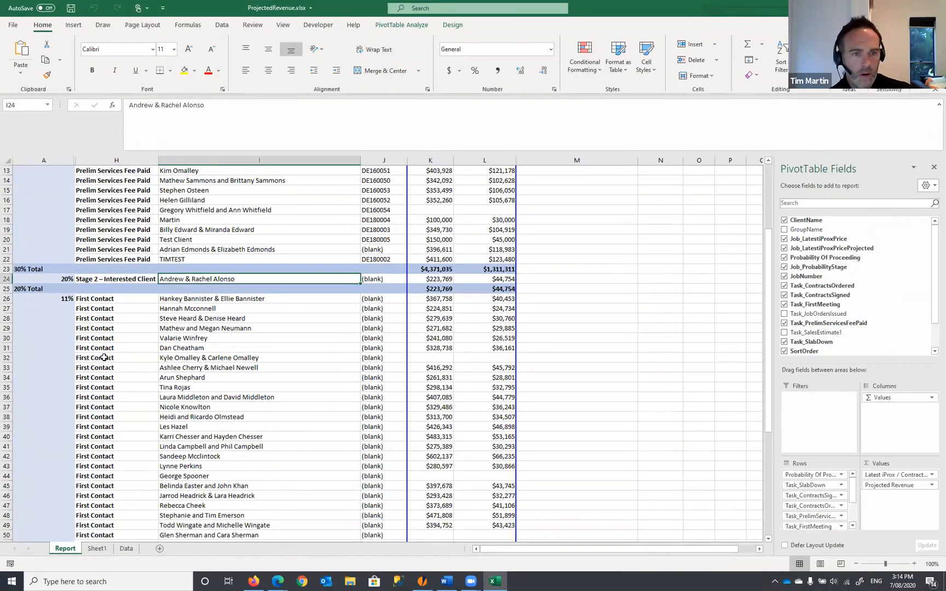
scroll(104, 357, down, 4)
scroll(140, 414, up, 4)
drag(65, 298, 137, 457)
scroll(139, 379, up, 1)
scroll(138, 379, up, 4)
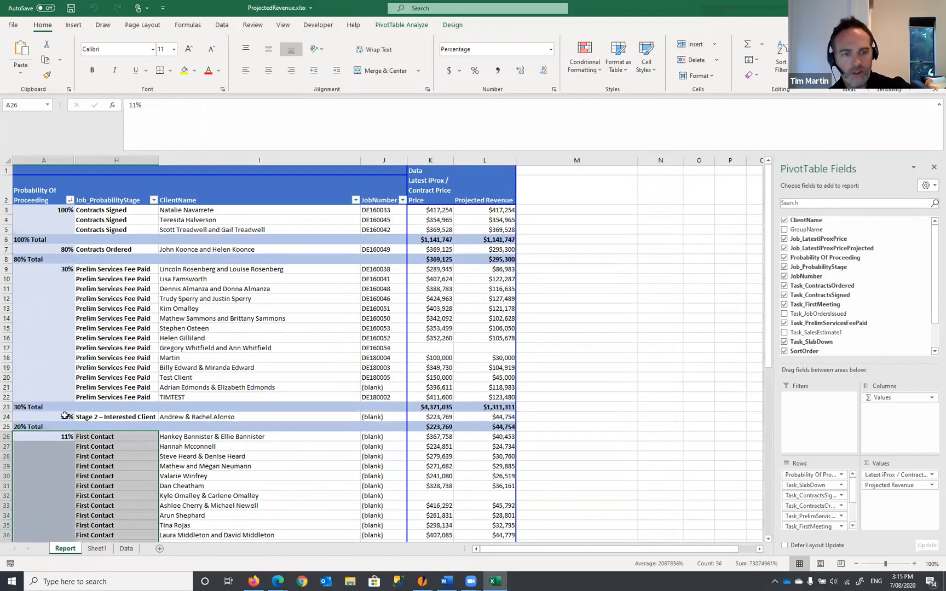
- Highlight the 20% Interested Client and Prelim Services Fee Paid rows, then close Excel
drag(64, 416, 143, 417)
drag(71, 272, 188, 373)
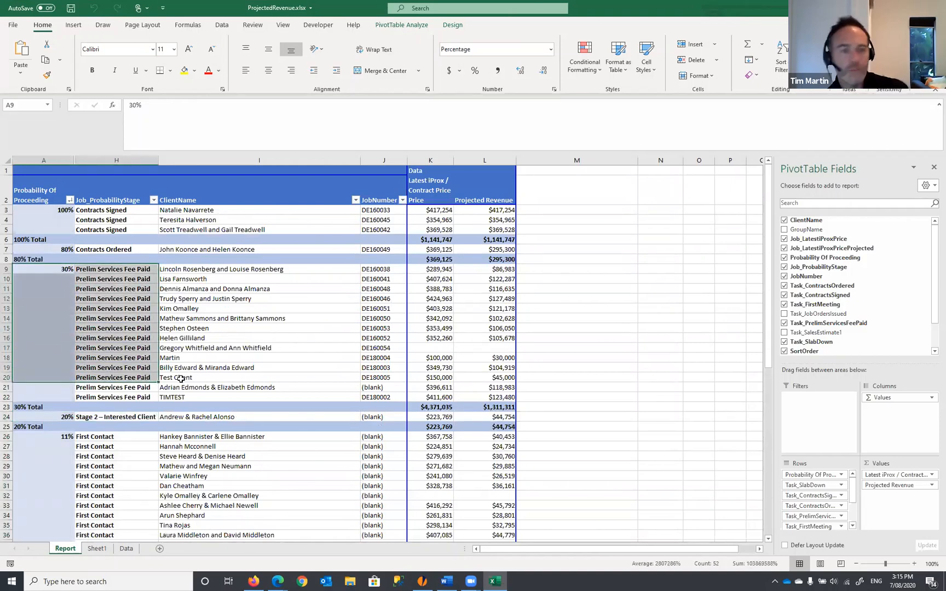
scroll(102, 375, down, 1)
drag(63, 367, 489, 367)
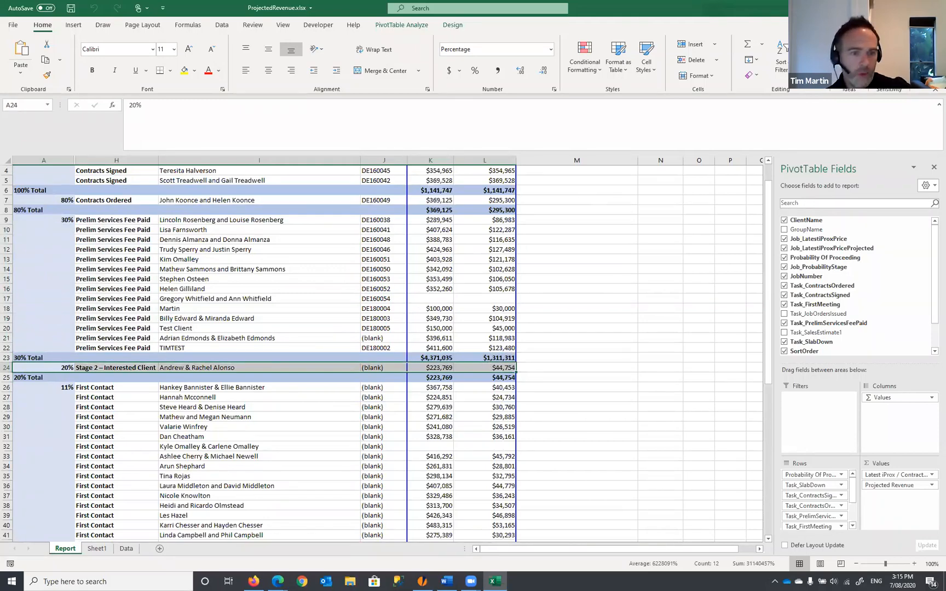
click(889, 8)
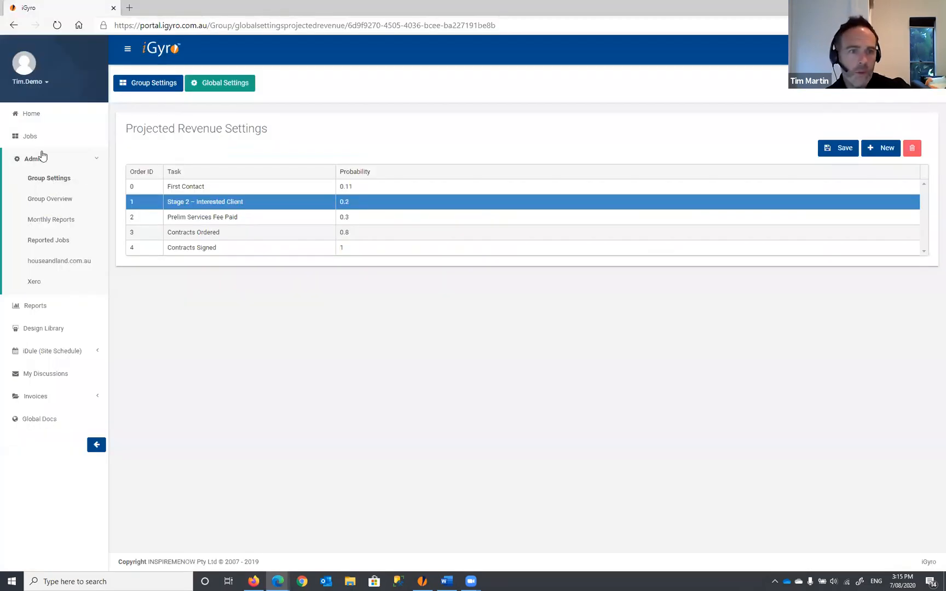
click(38, 141)
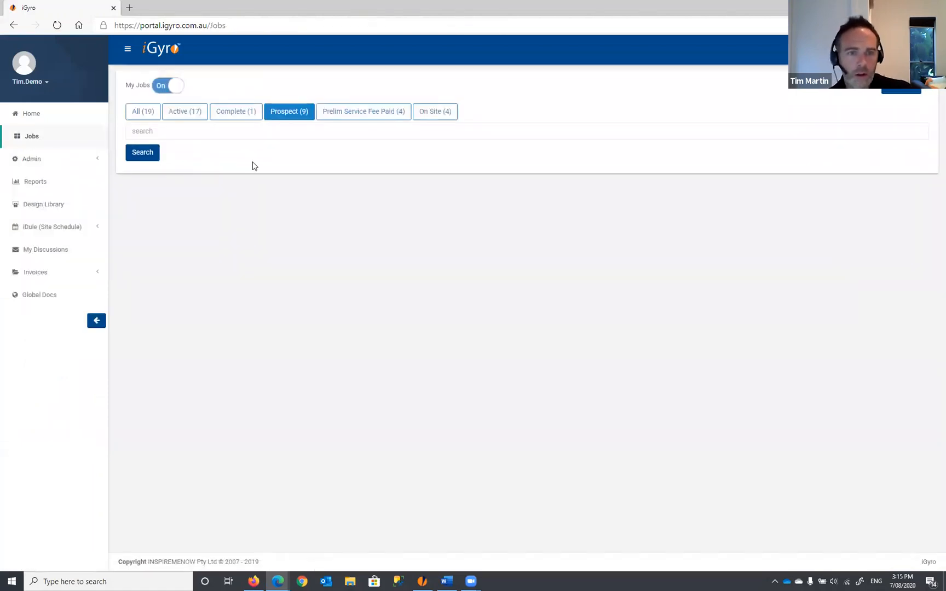
- Move the tttt prospect job to Stage 2 – Interested Client from the Jobs list
click(170, 91)
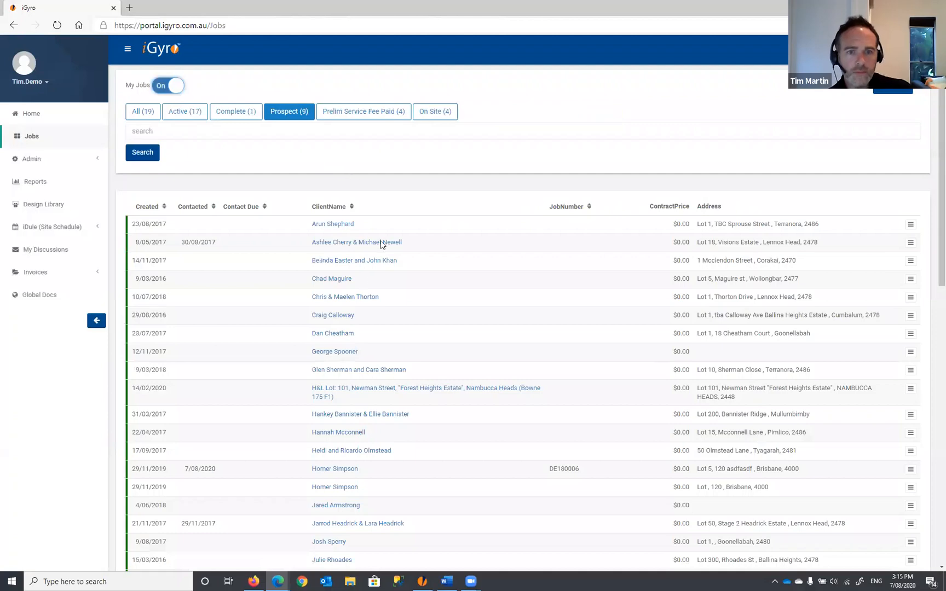
scroll(680, 318, down, 1)
scroll(680, 317, down, 3)
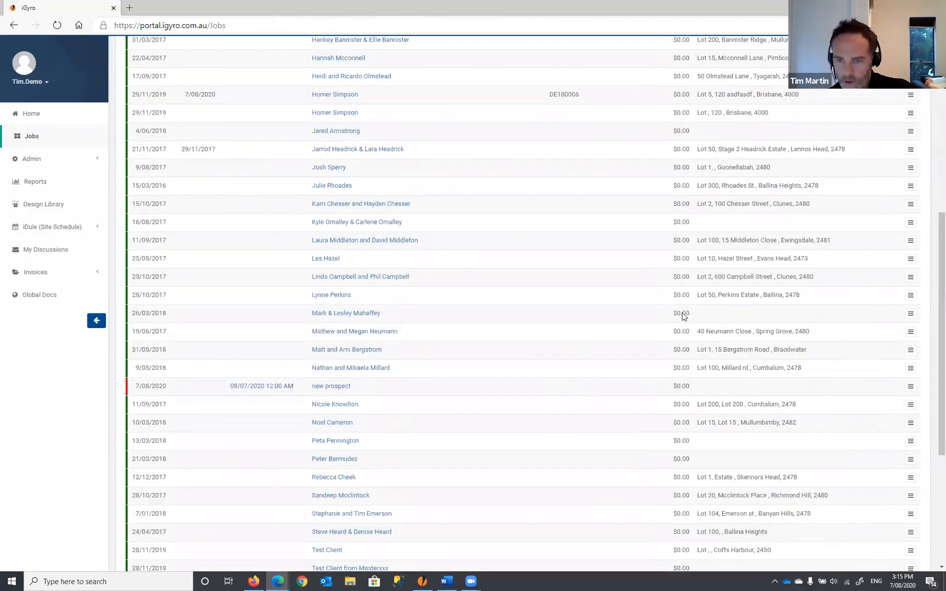
click(918, 380)
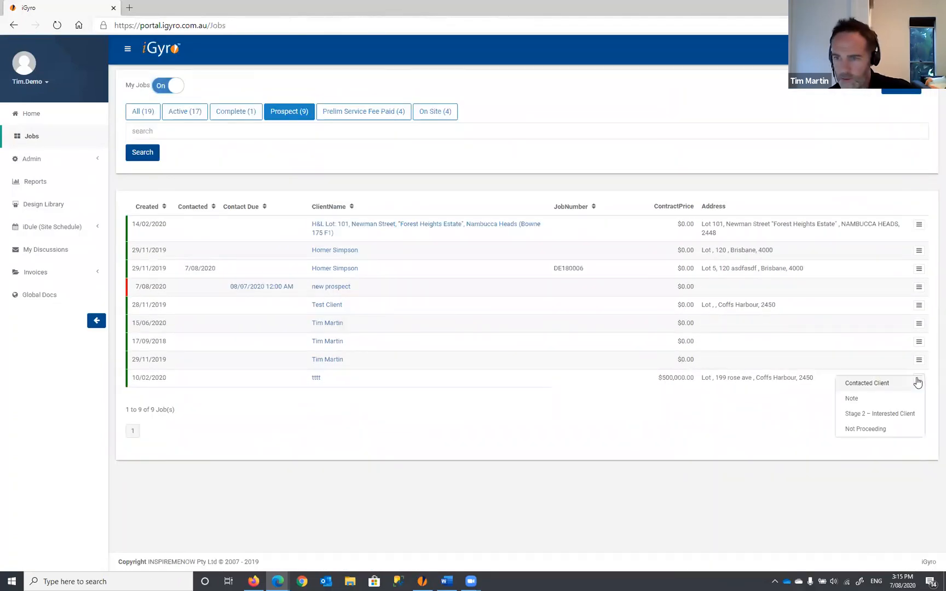
click(870, 415)
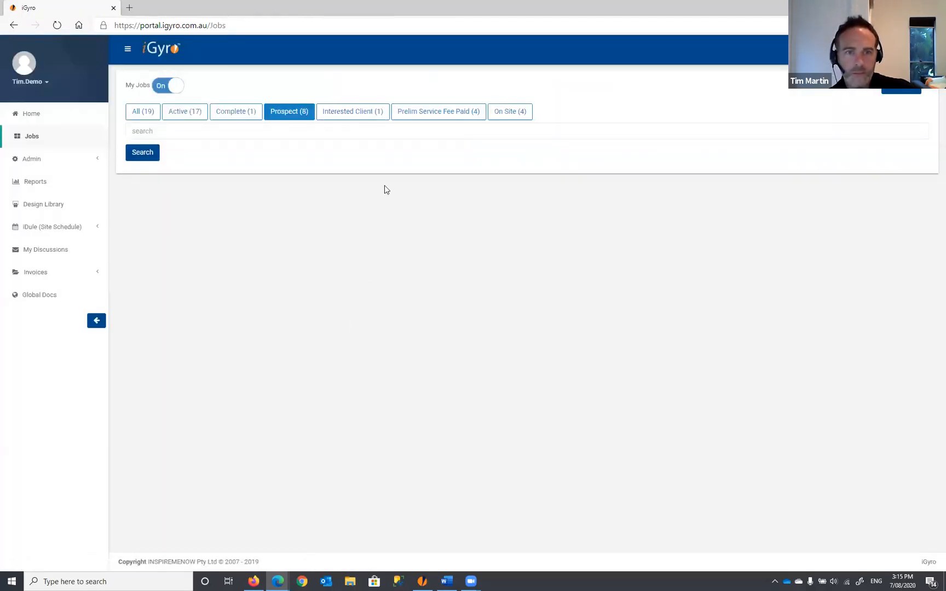
- Confirm tttt is listed under the Interested Client tab, then bring up the Excel Reports window
click(360, 117)
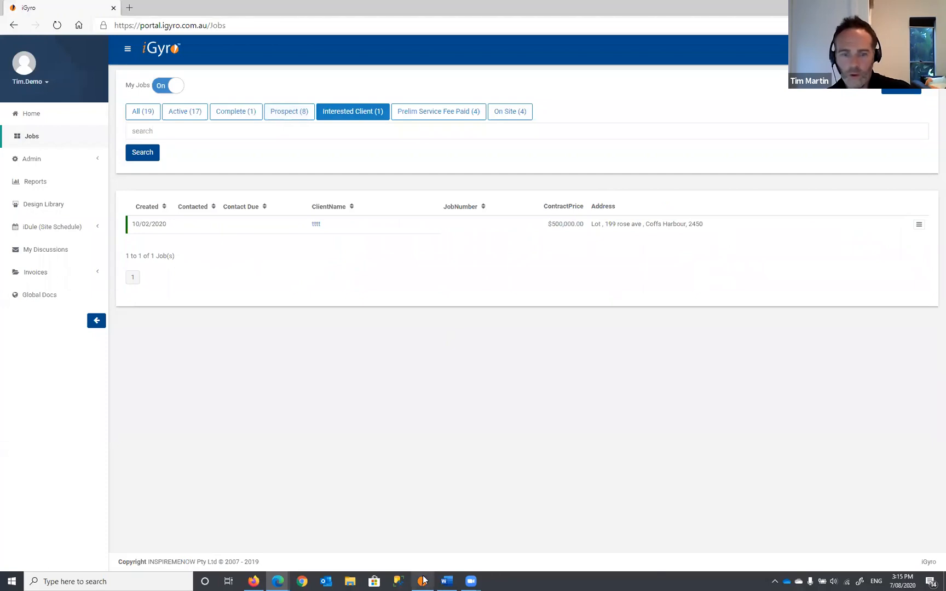
mouse_move(423, 579)
click(436, 539)
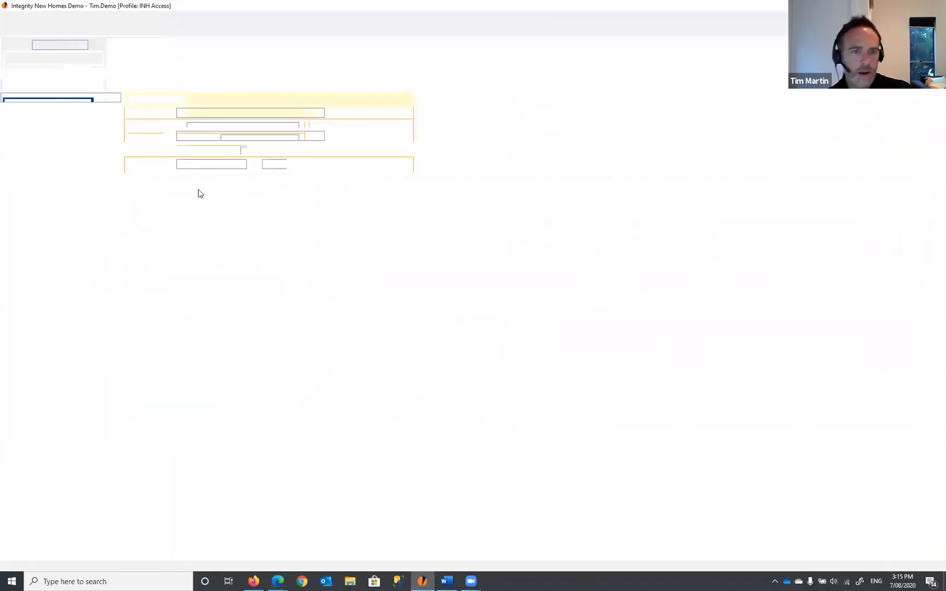
- Regenerate the Sales Projected Revenue report and bring the refreshed workbook forward
click(179, 80)
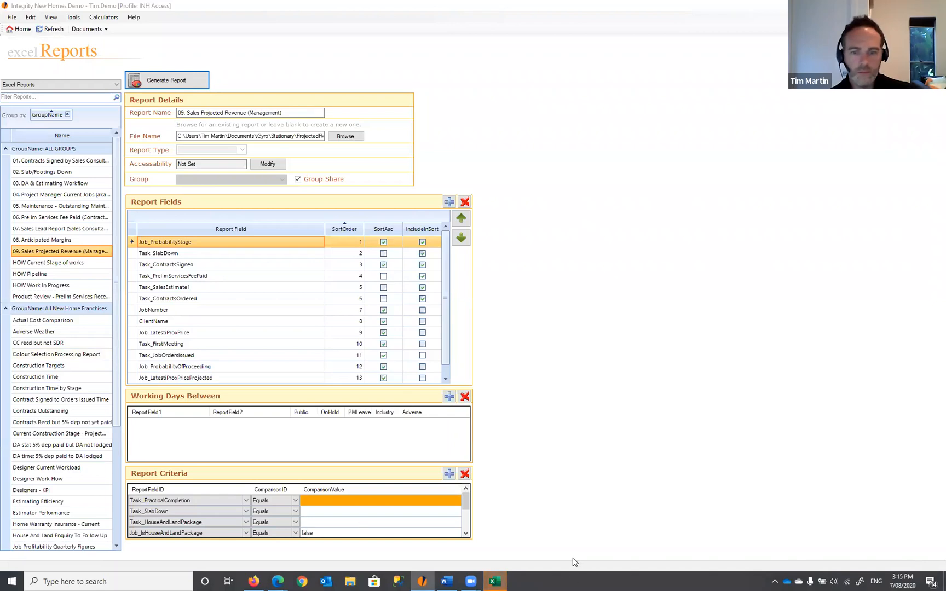
click(496, 580)
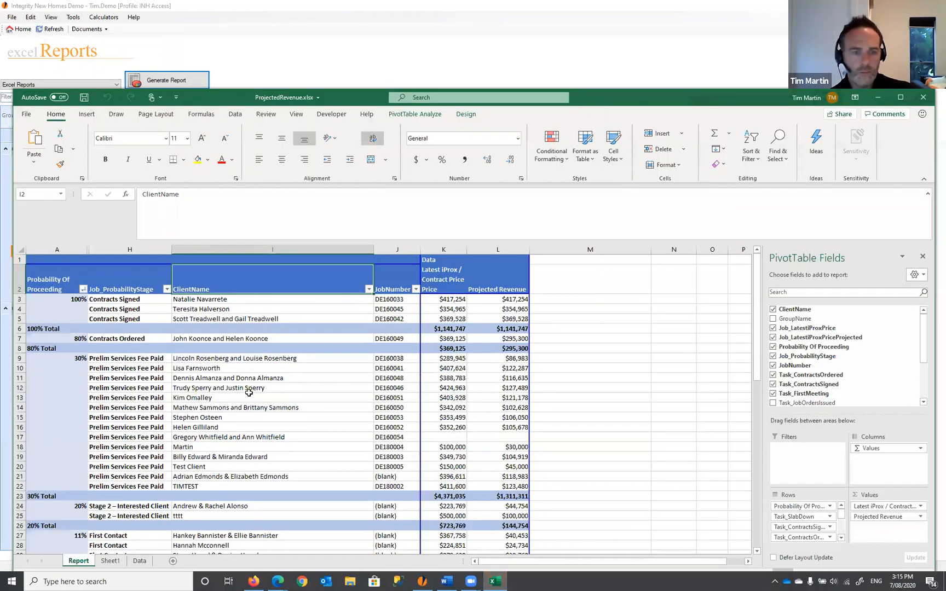
scroll(154, 311, down, 3)
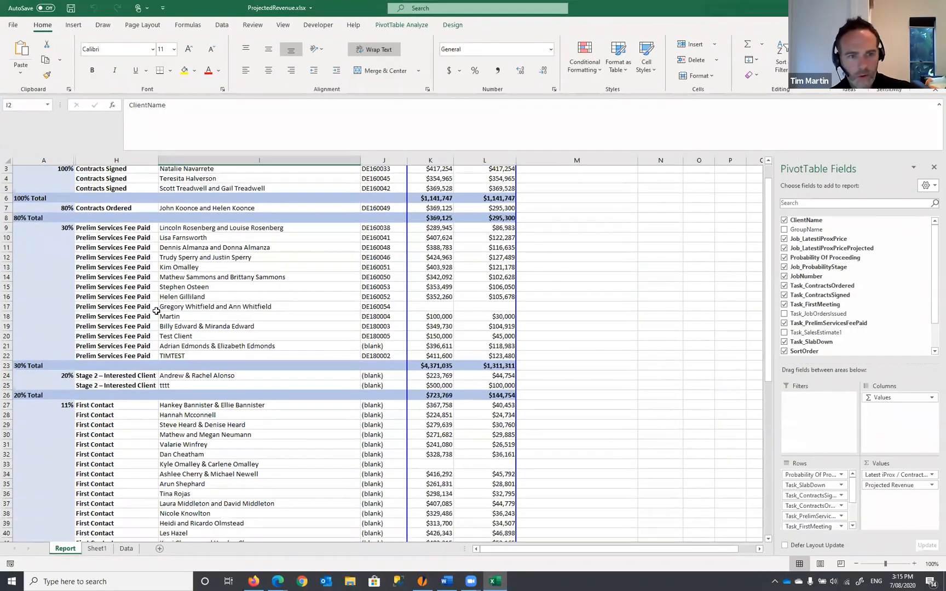
drag(63, 309, 503, 318)
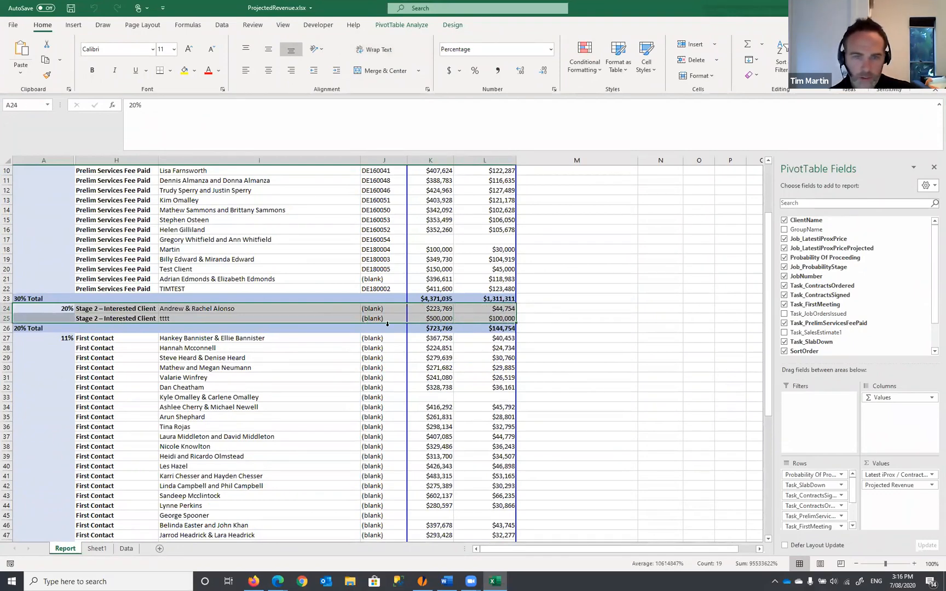
- Highlight both 20% Interested Client rows, then close the workbook without saving
drag(505, 311, 72, 319)
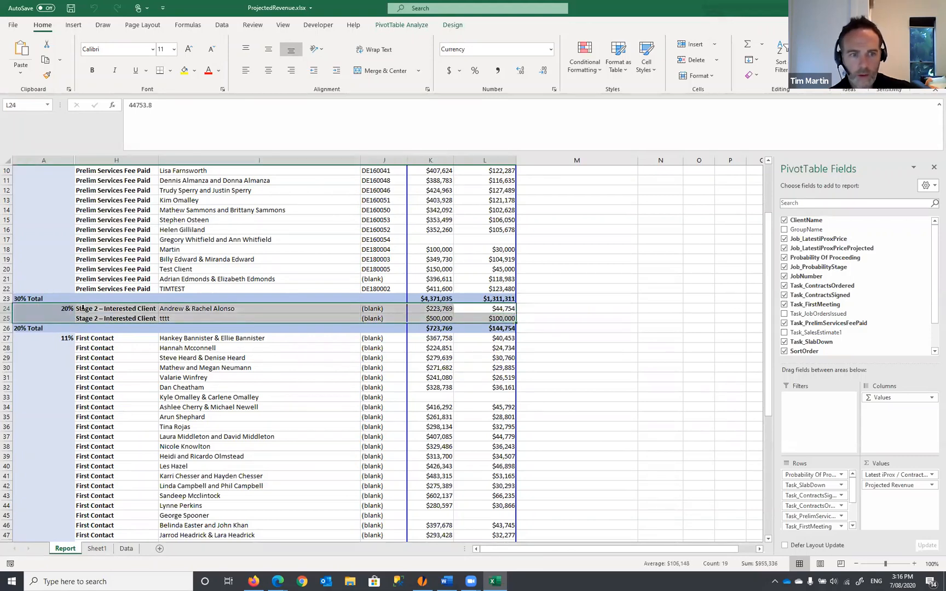
scroll(155, 333, up, 2)
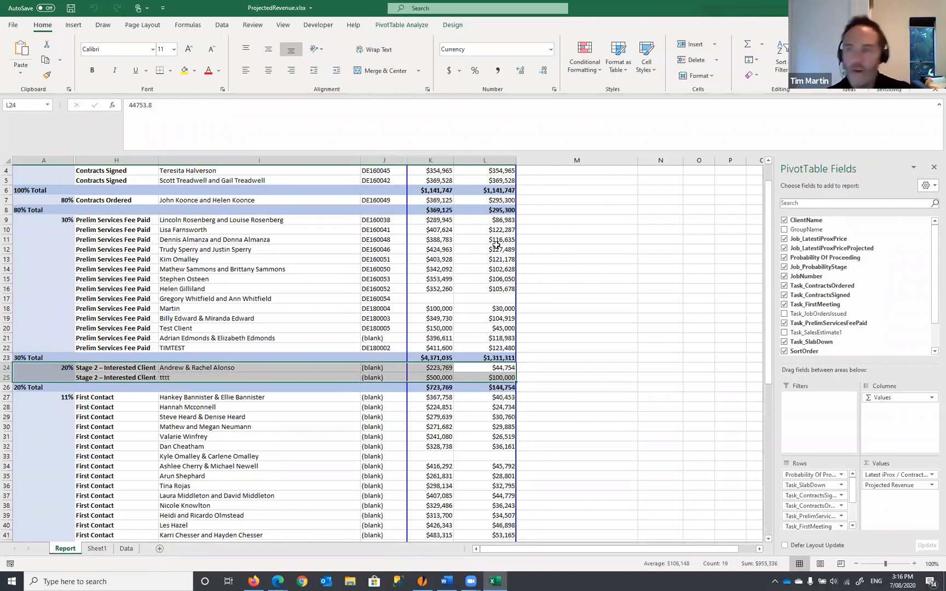
key(ctrl+w)
click(484, 302)
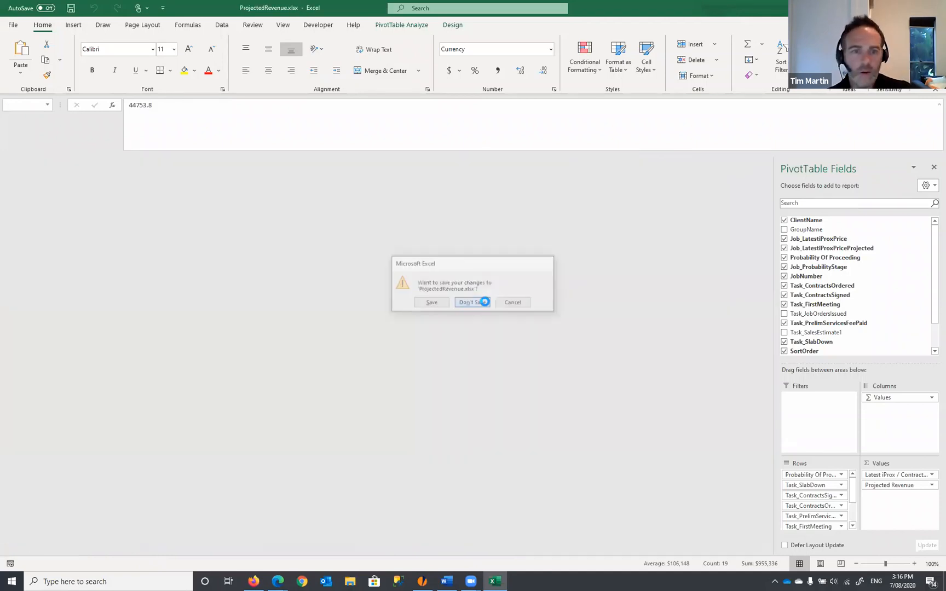
- Open the Projected Revenue Settings under Admin > Group Settings > Global Settings
key(alt+Tab)
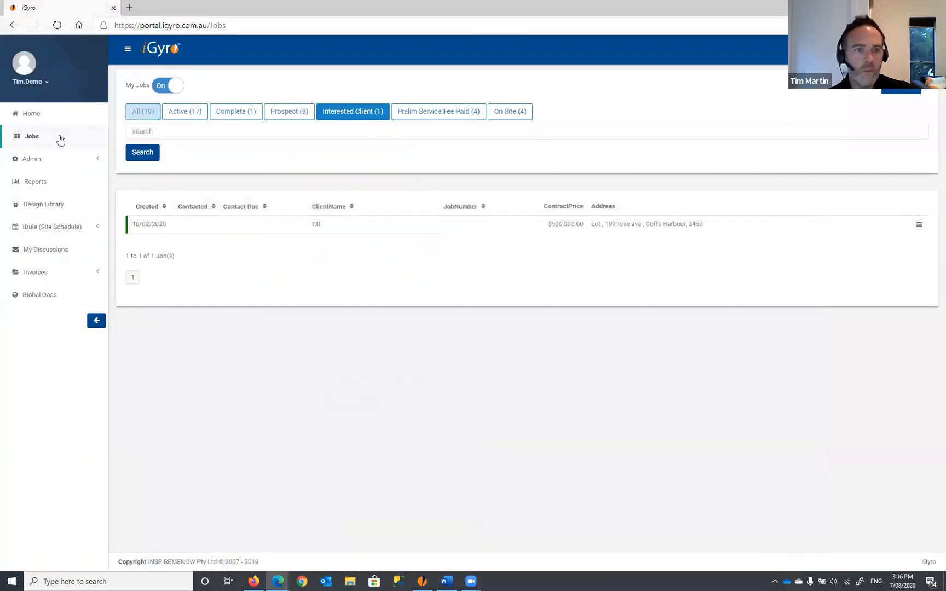
click(46, 161)
click(52, 179)
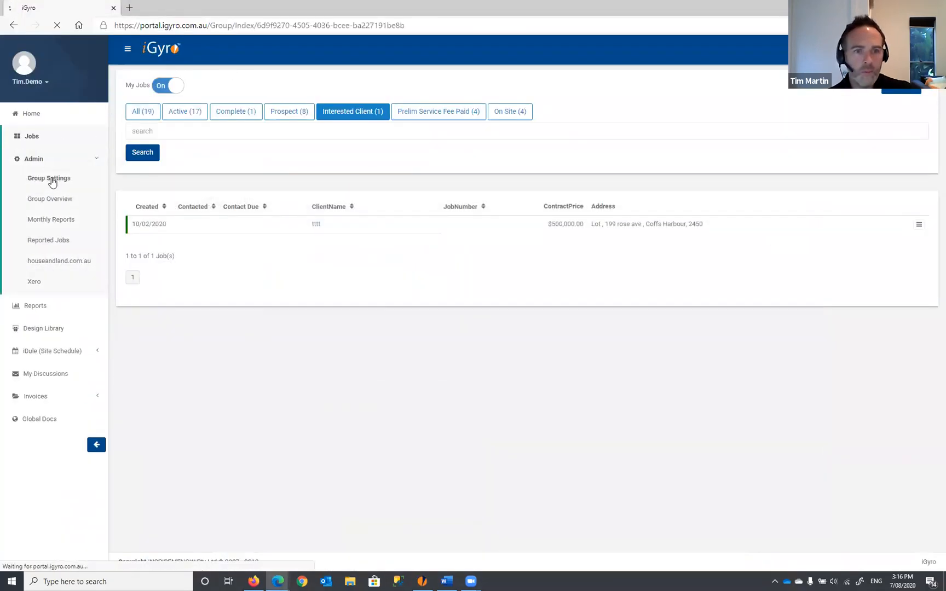
click(221, 88)
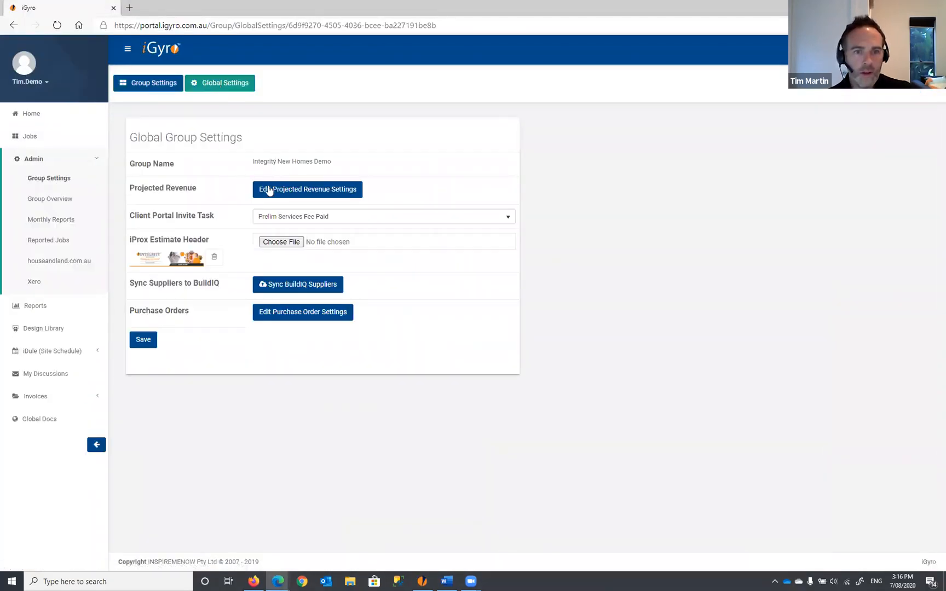
click(304, 196)
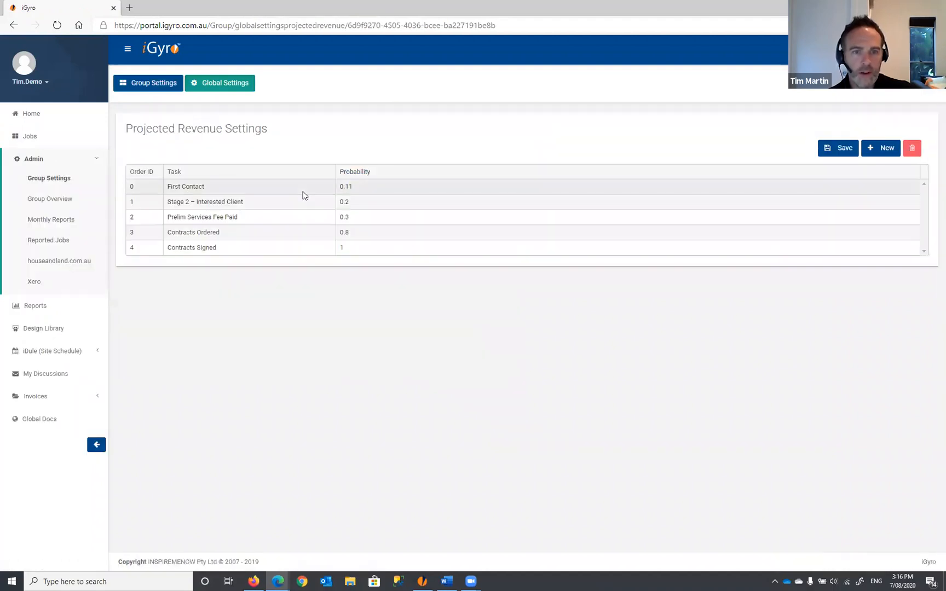
- Set the Stage 2 – Interested Client probability to 0.25 and save the settings
click(355, 203)
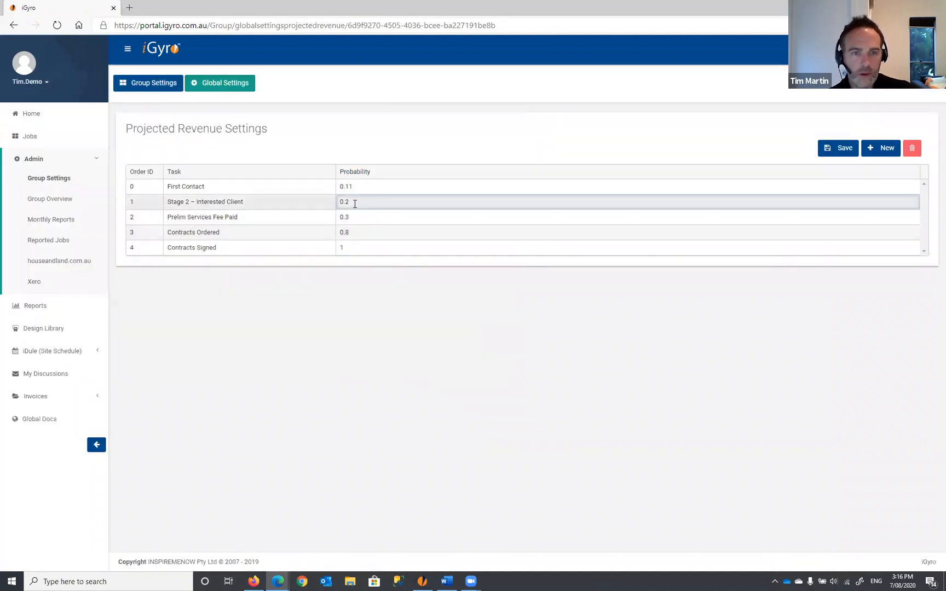
text(5)
key(Return)
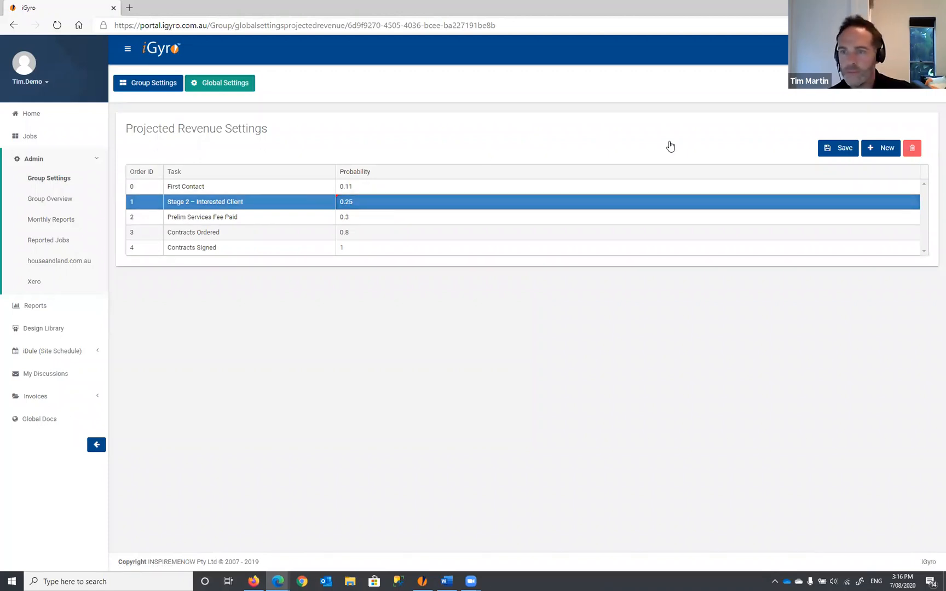
click(845, 153)
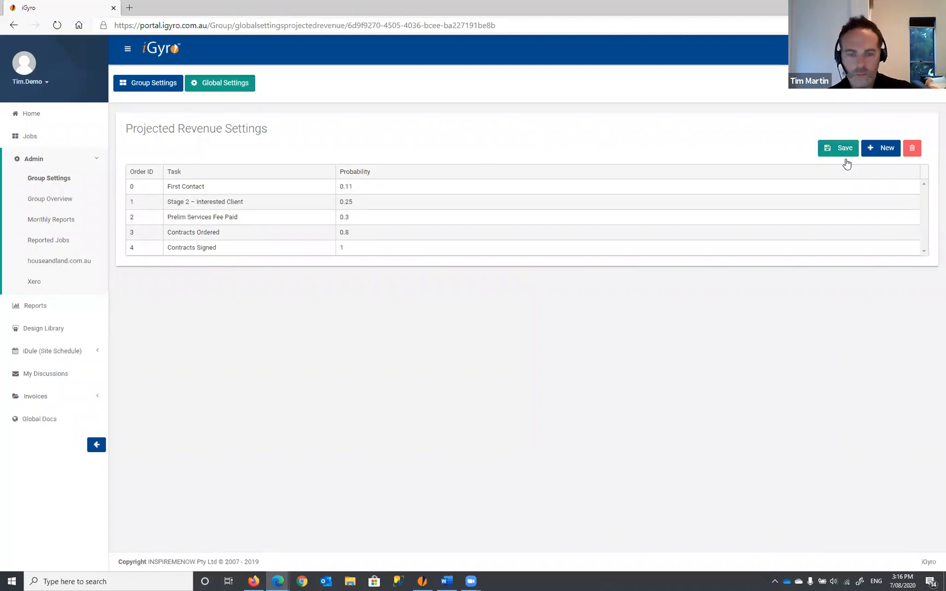
click(422, 580)
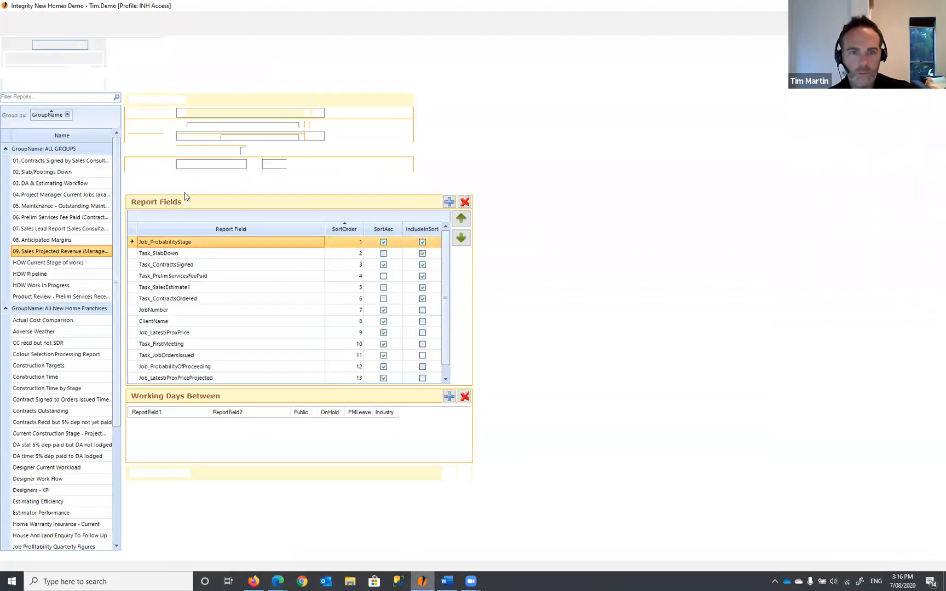
- Generate the projected revenue report, maximise it, and review the 25% Interested Client rows
click(164, 81)
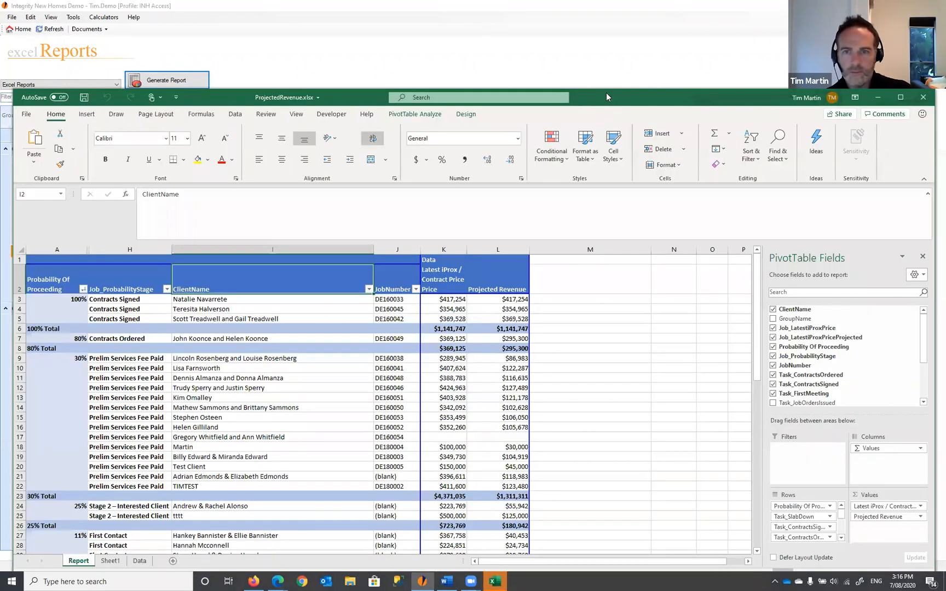
double_click(606, 97)
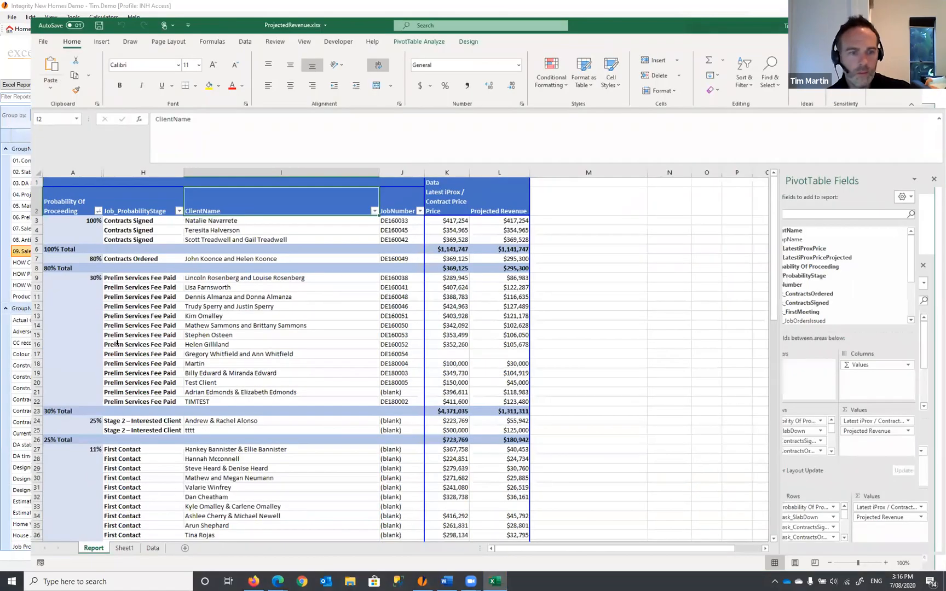
scroll(63, 366, down, 1)
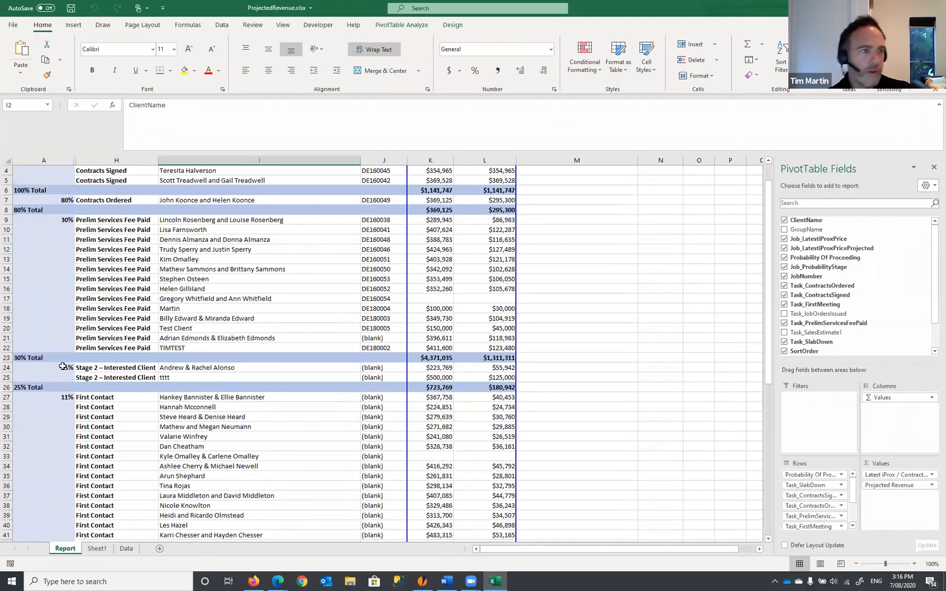
drag(63, 366, 428, 376)
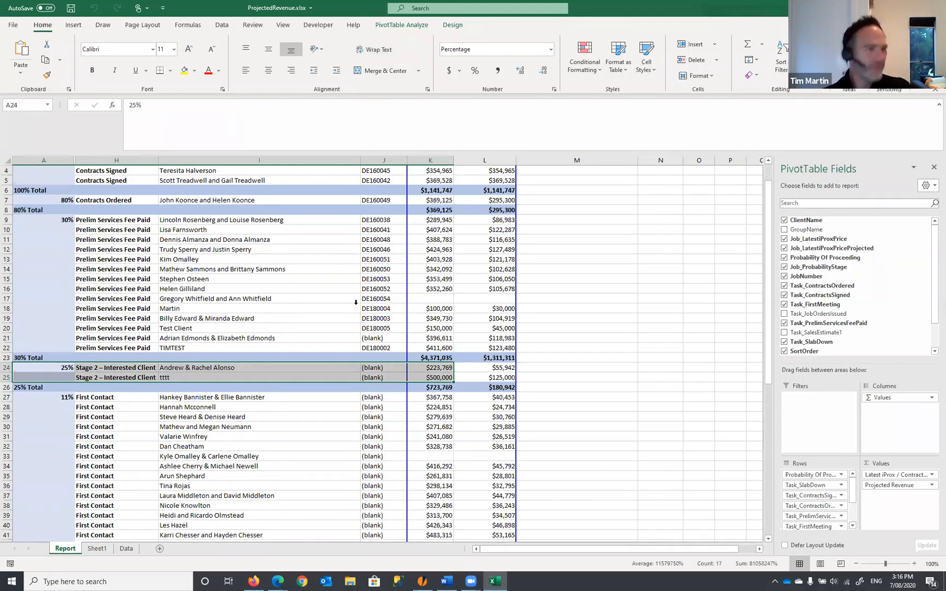
click(322, 292)
- Cancel the Excel close prompt to keep the workbook open and return to iGyro
click(933, 8)
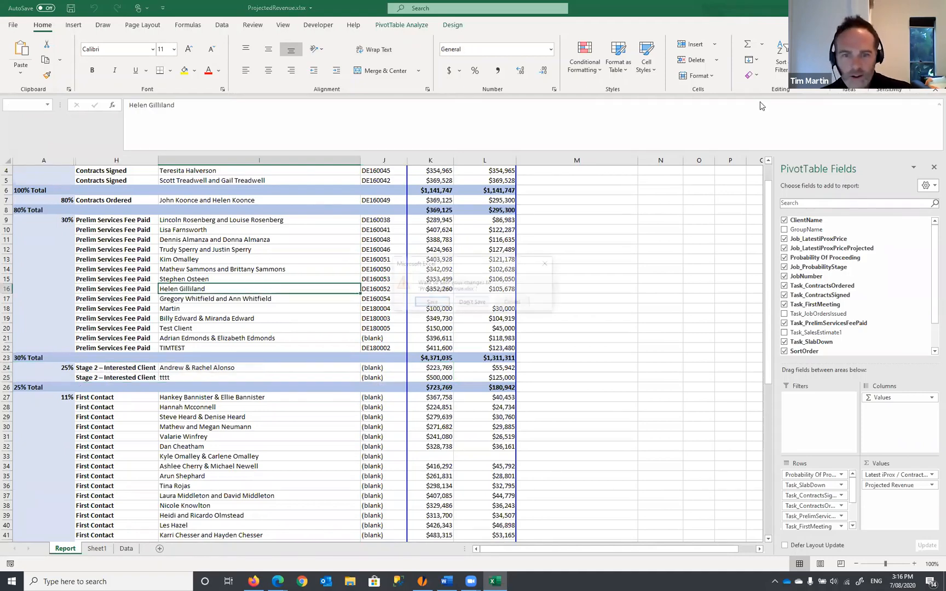
click(513, 302)
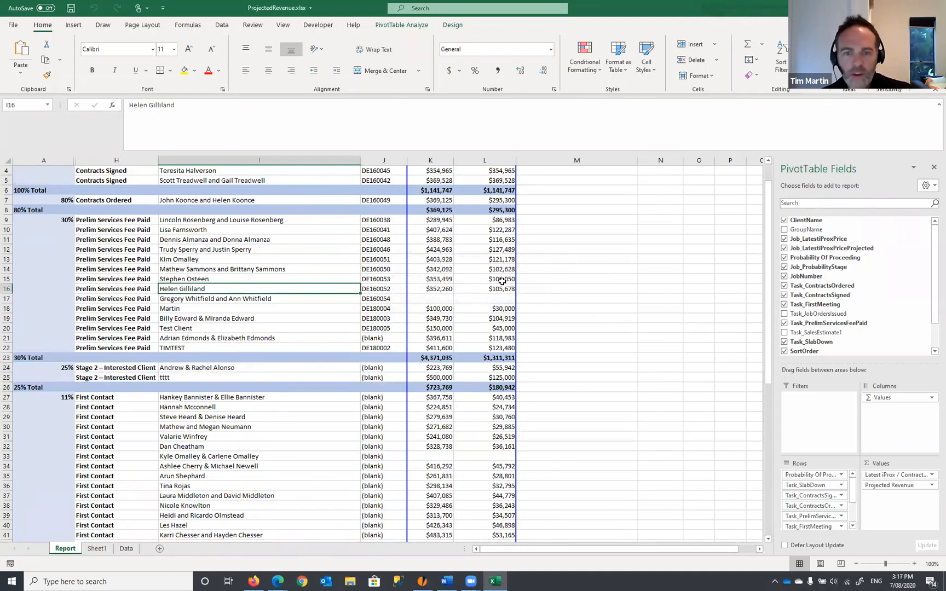
mouse_move(502, 281)
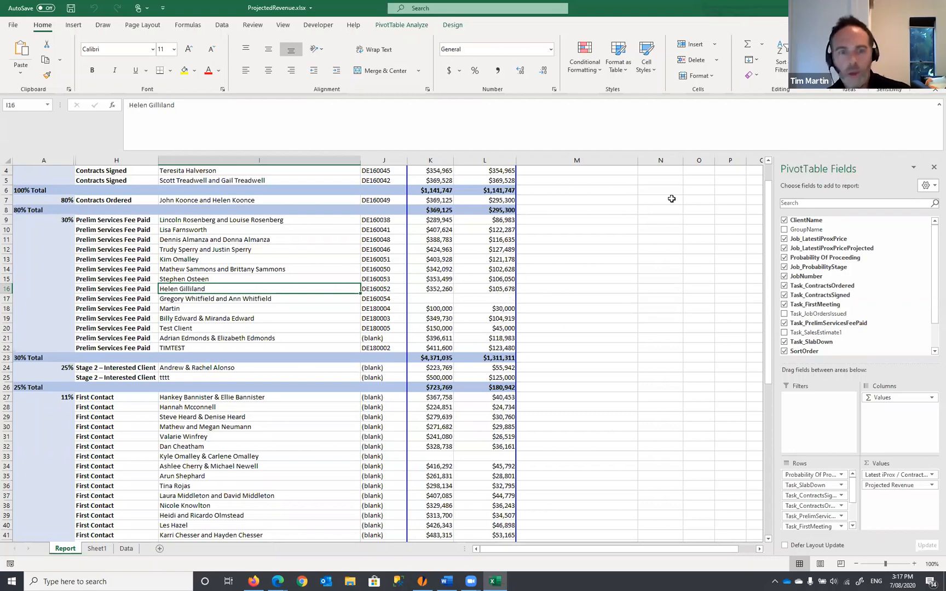
key(alt+Tab)
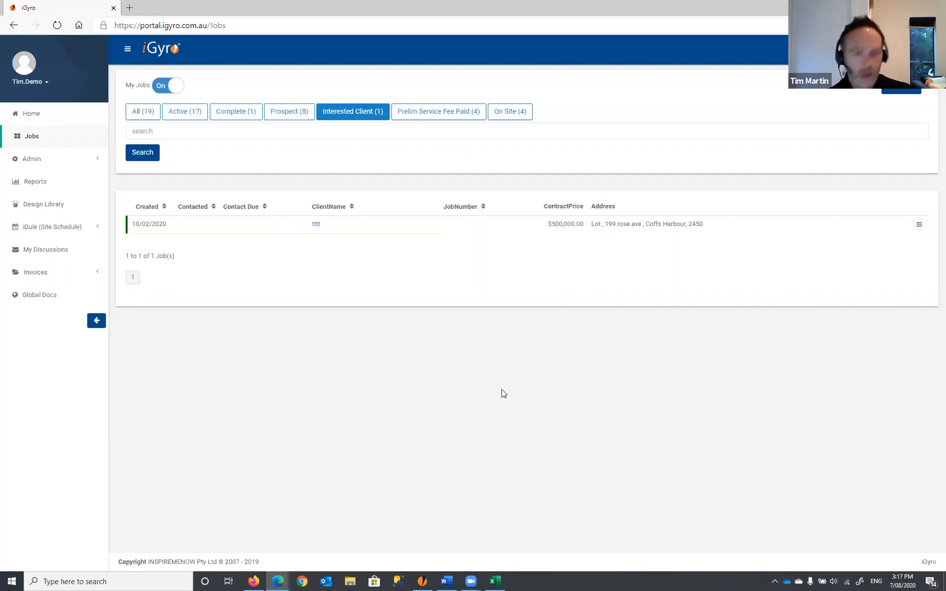
- Load the 09. Sales Projected Revenue (Management) report in the iGyro Desktop Reports area
click(37, 186)
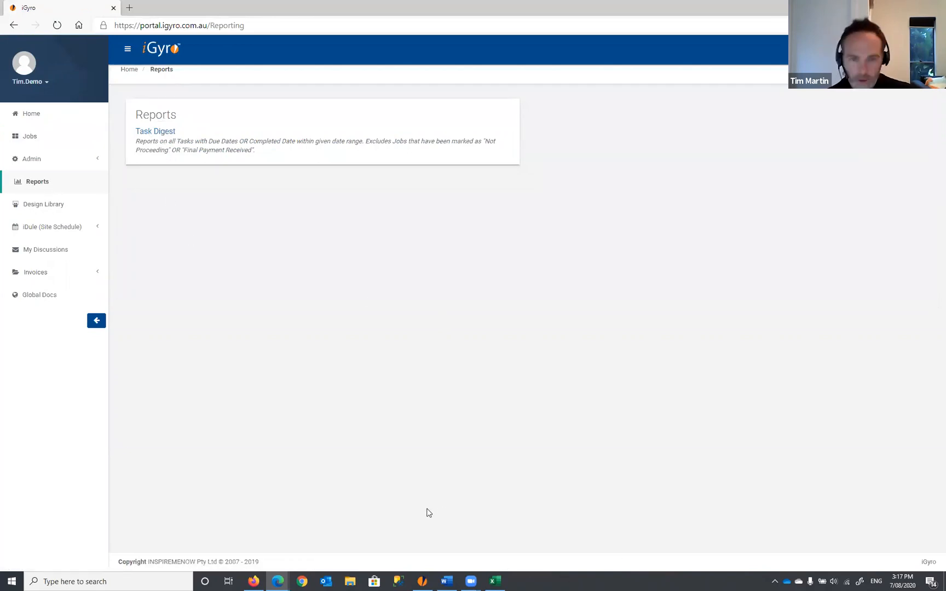
mouse_move(423, 579)
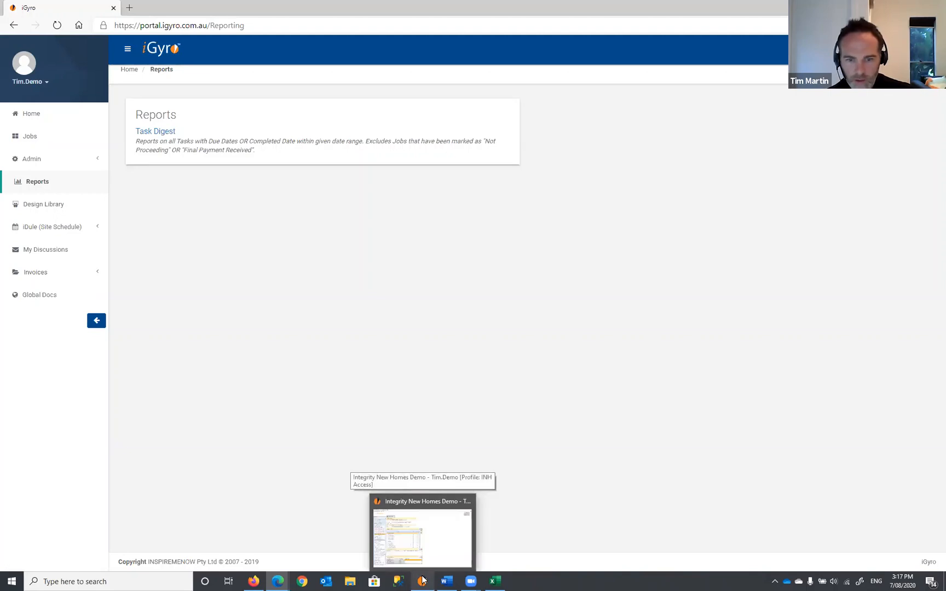
click(423, 579)
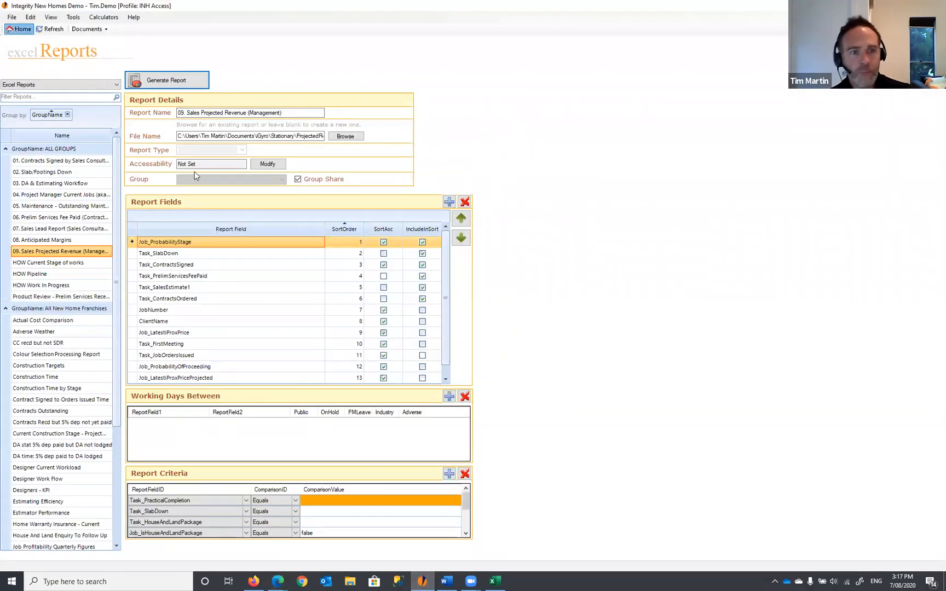
click(19, 29)
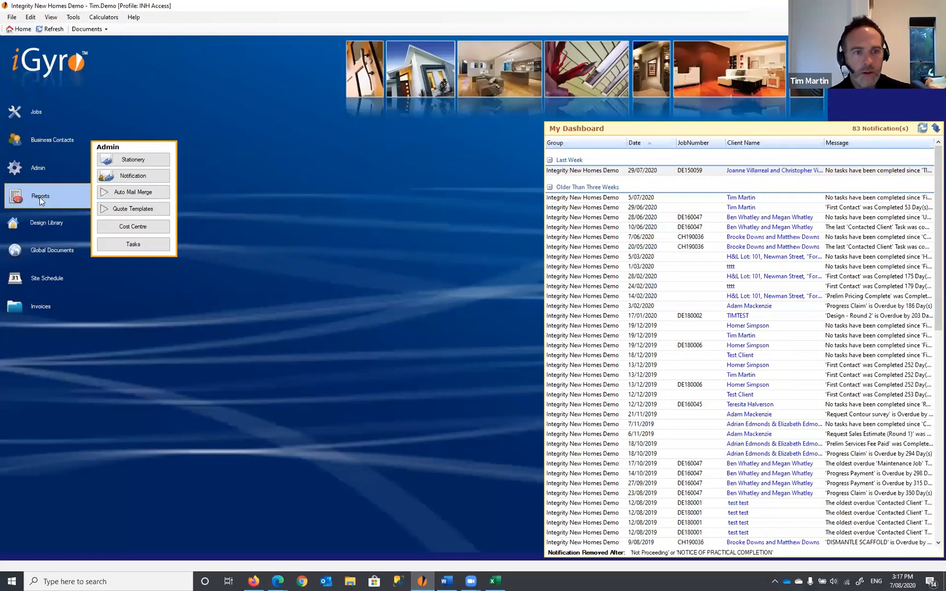
click(44, 201)
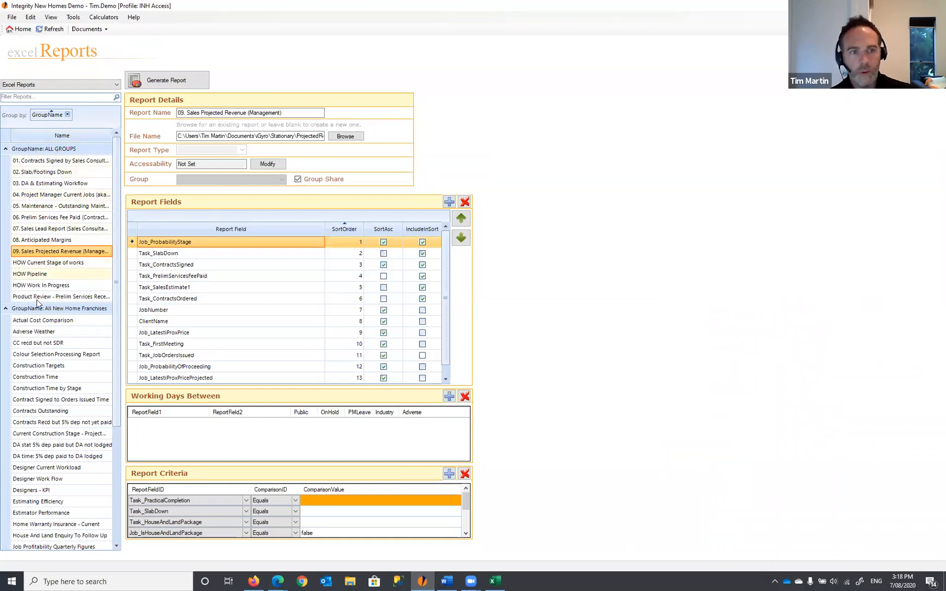
click(43, 242)
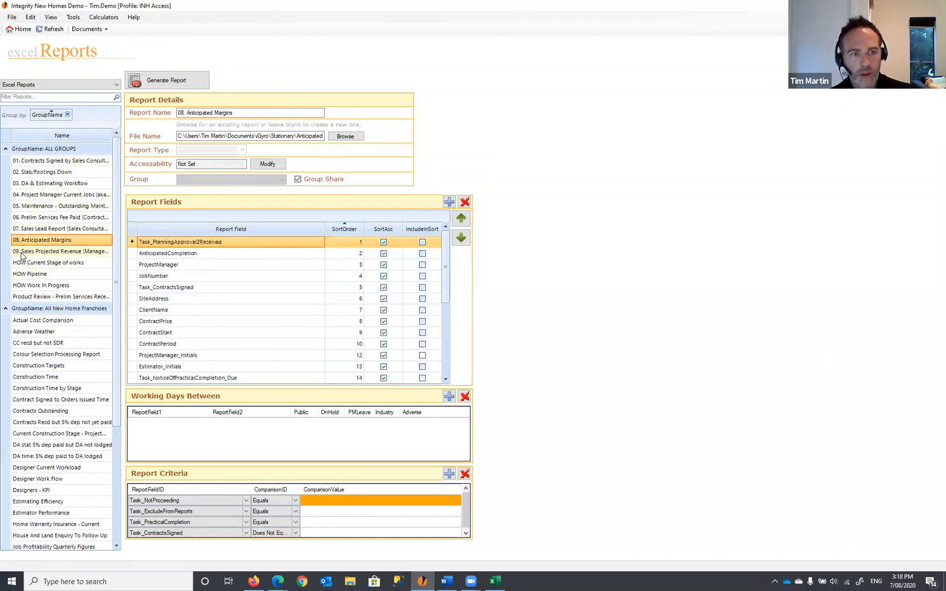
click(45, 252)
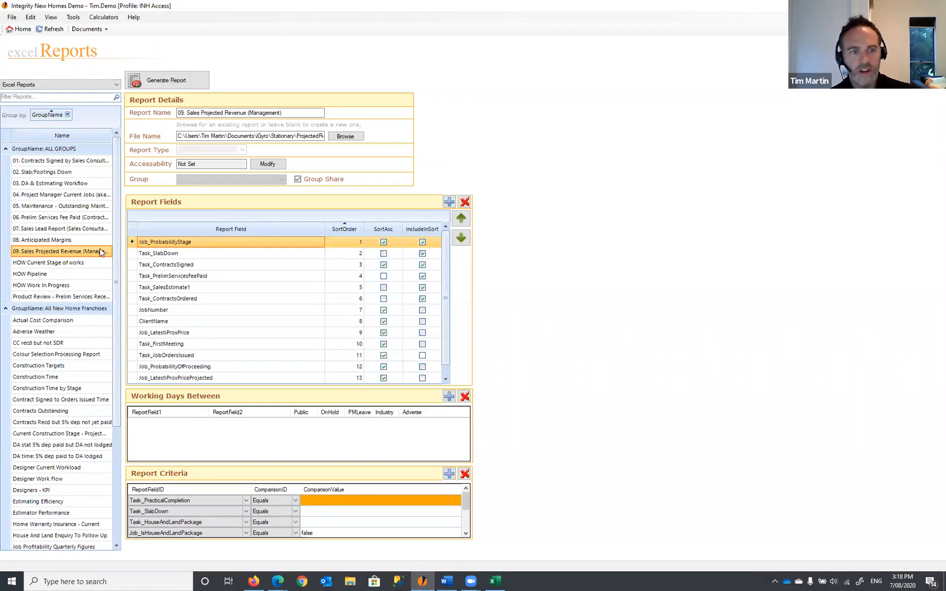